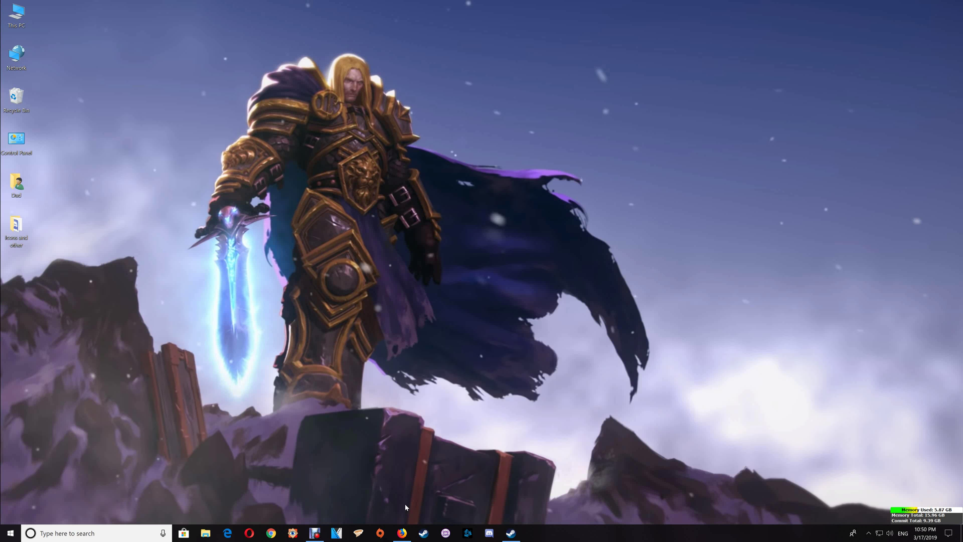
# - Review the Gothic 3 ENB, Reshade and SweetFX download pages on Nexus Mods and ModDB in Firefox
pyautogui.moveTo(402, 533)
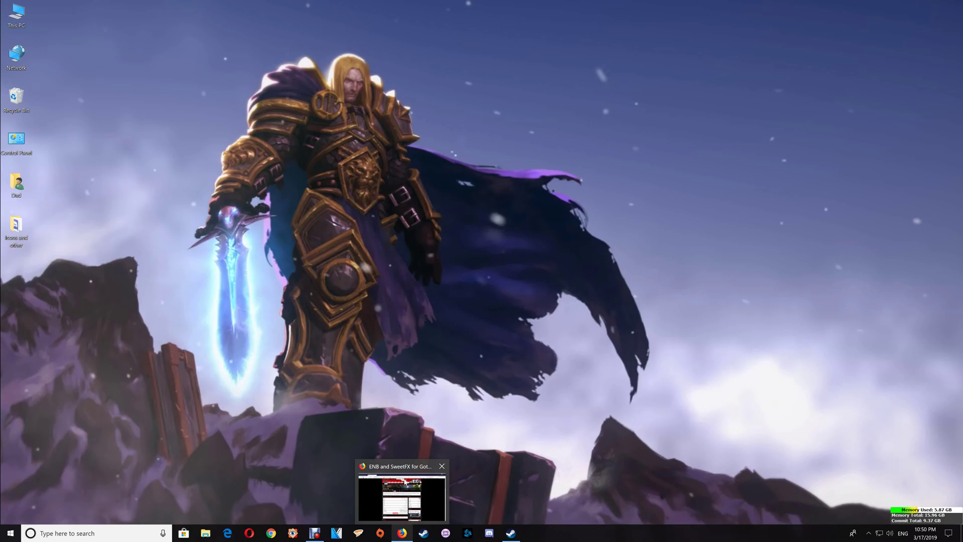
pyautogui.click(404, 499)
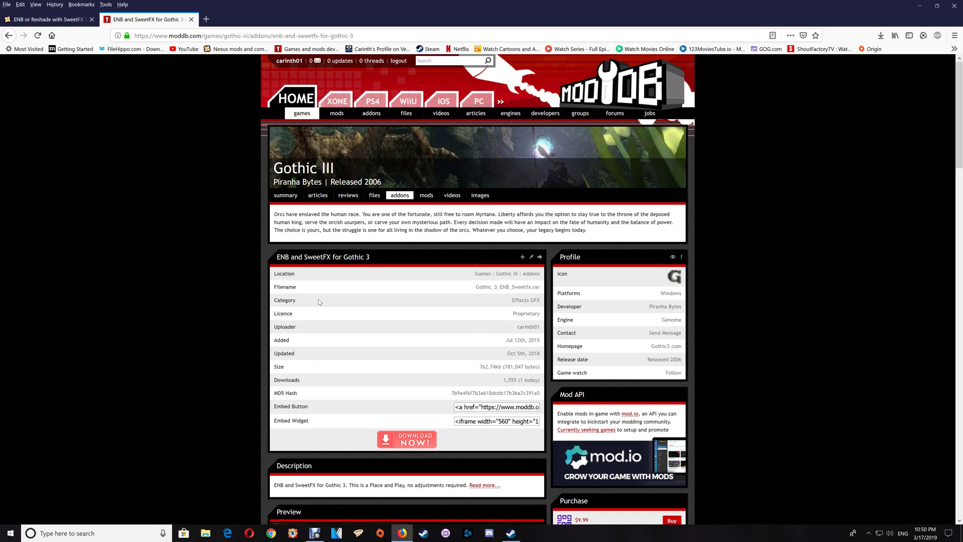
pyautogui.click(51, 19)
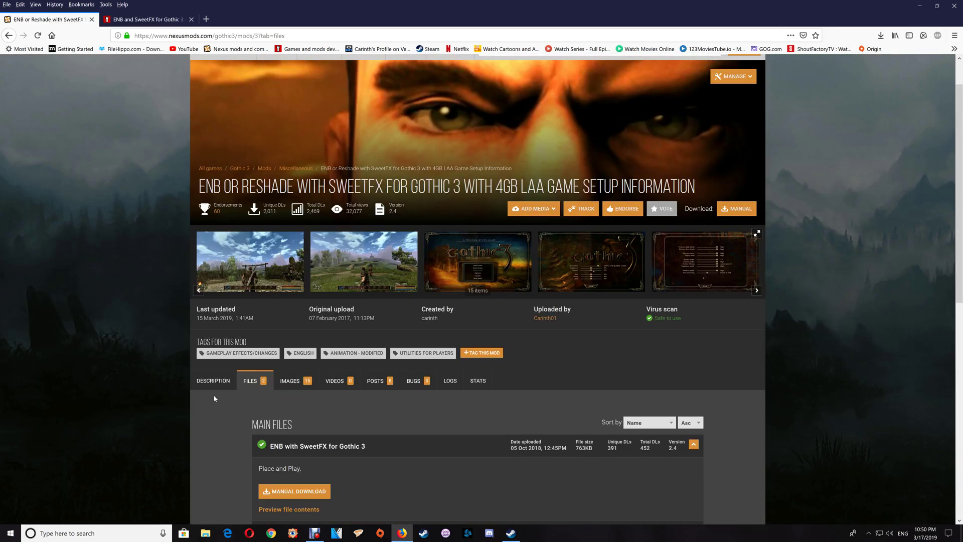
pyautogui.scroll(-3, 396, 382)
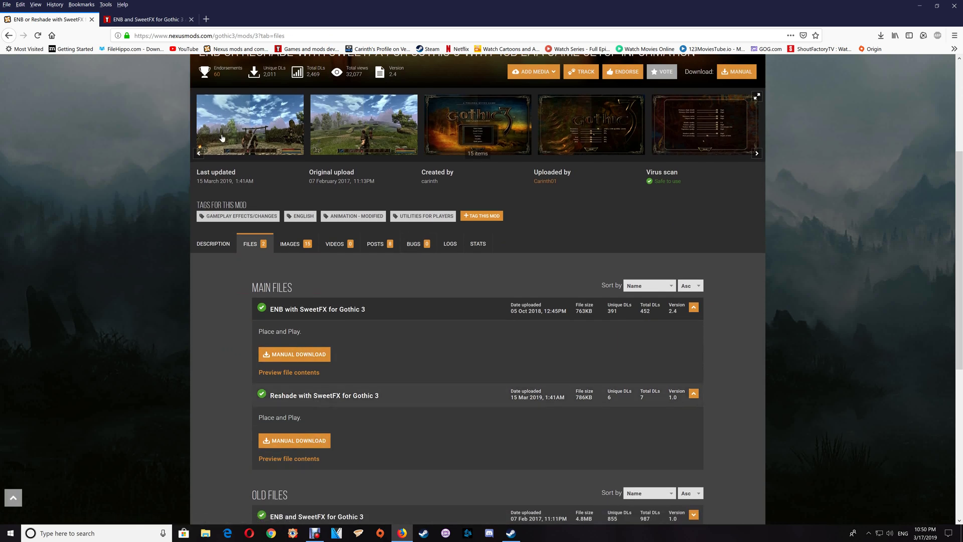
pyautogui.click(150, 19)
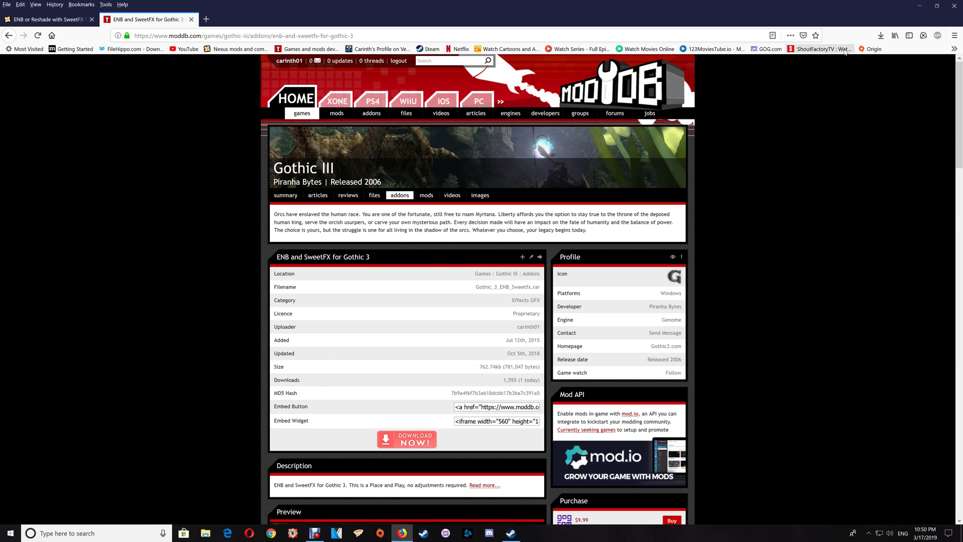
# - Open the downloaded archive Reshade with SweetFX for Gothic 3-3-1-0-1552632063.rar and minimize the browser
pyautogui.click(881, 36)
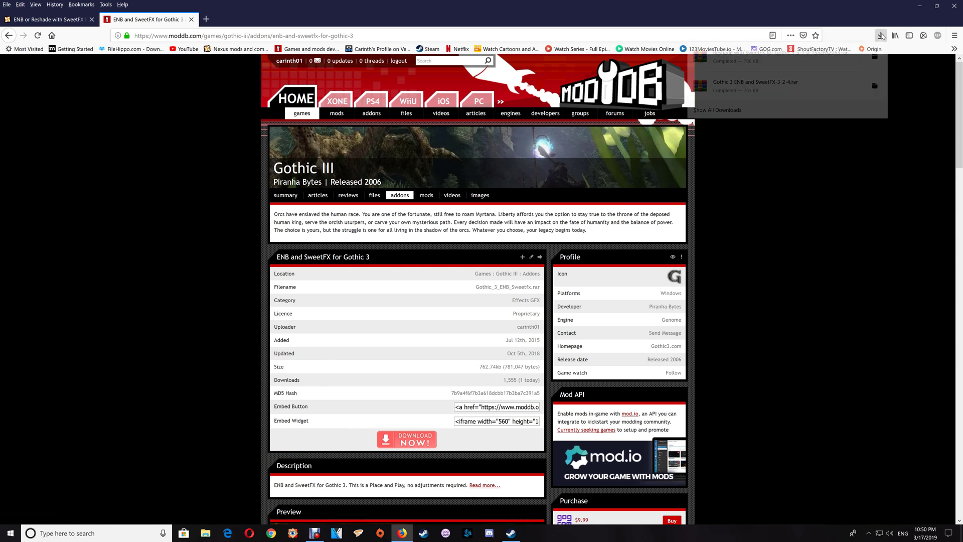
pyautogui.click(780, 62)
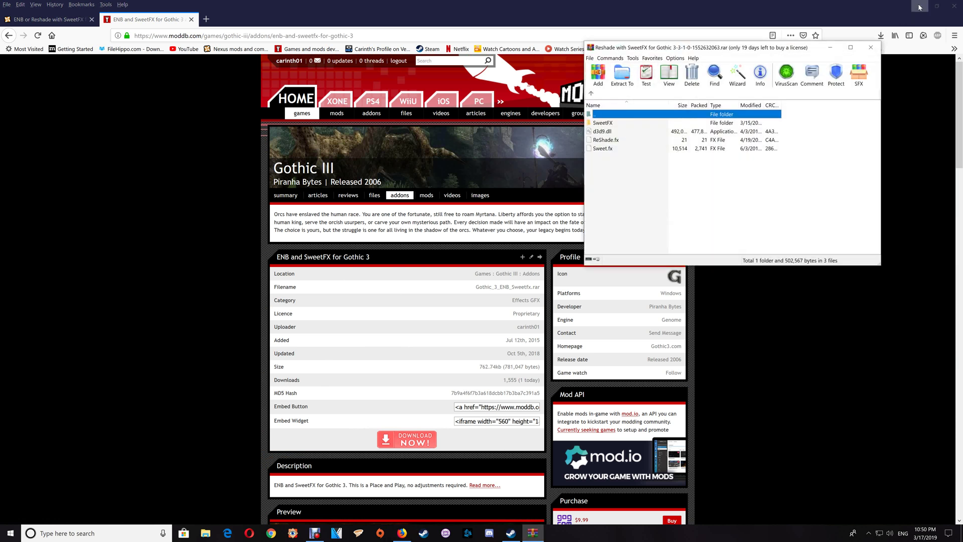
pyautogui.click(918, 5)
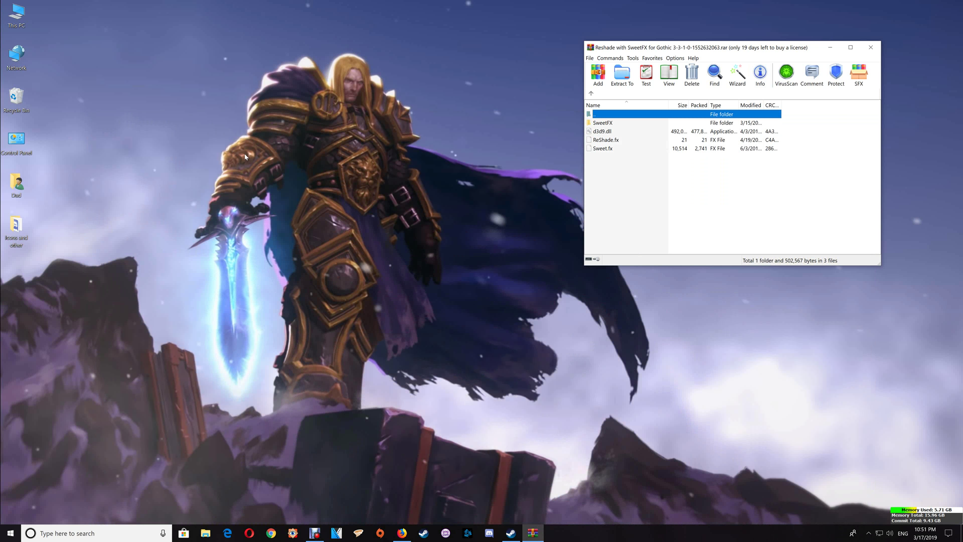
# - Look through the GOG Galaxy Games folder in Program Files (x86) on drive C, then close the file window
pyautogui.doubleClick(20, 14)
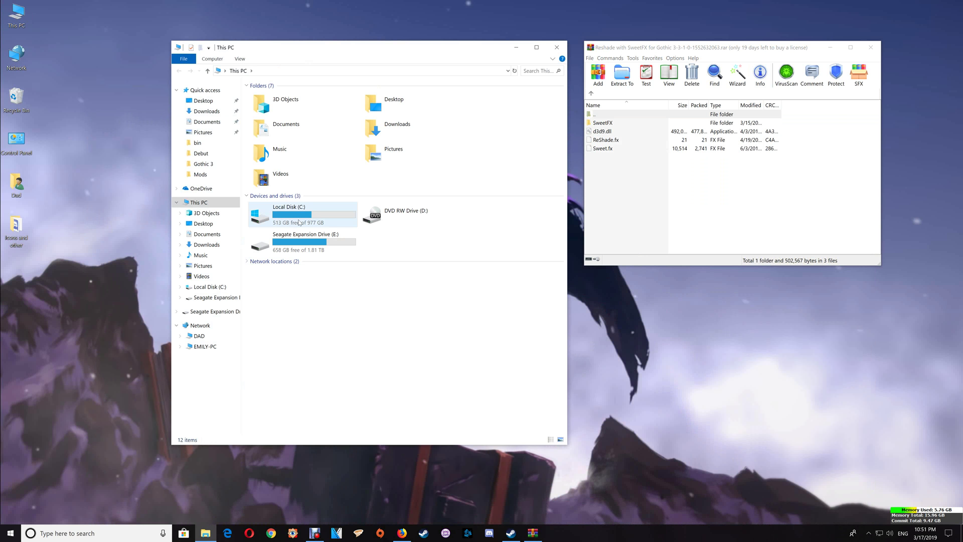
pyautogui.doubleClick(299, 222)
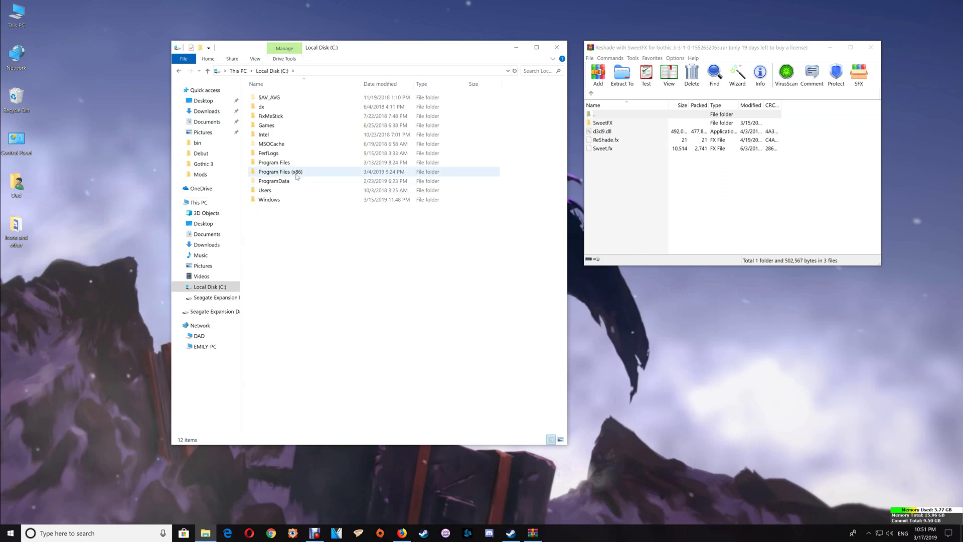
pyautogui.doubleClick(296, 173)
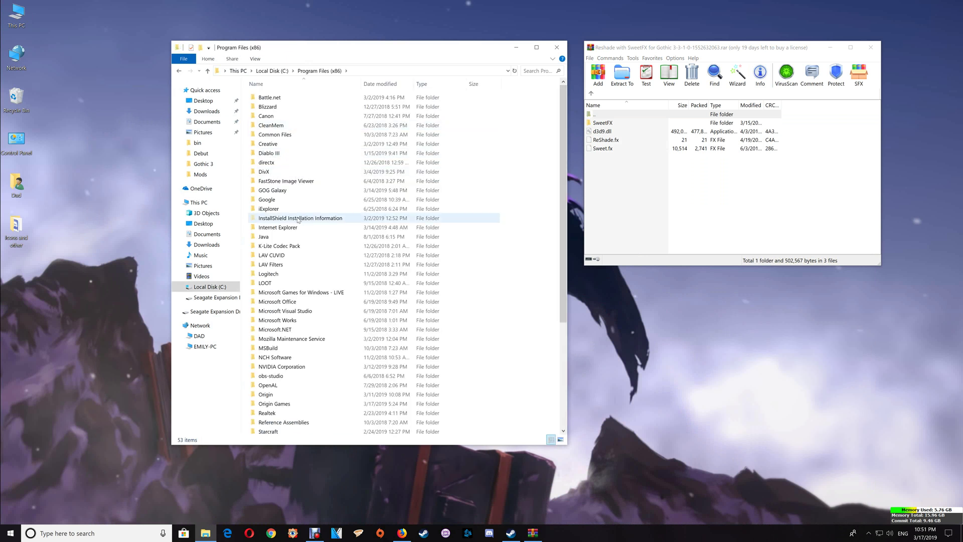
pyautogui.doubleClick(280, 190)
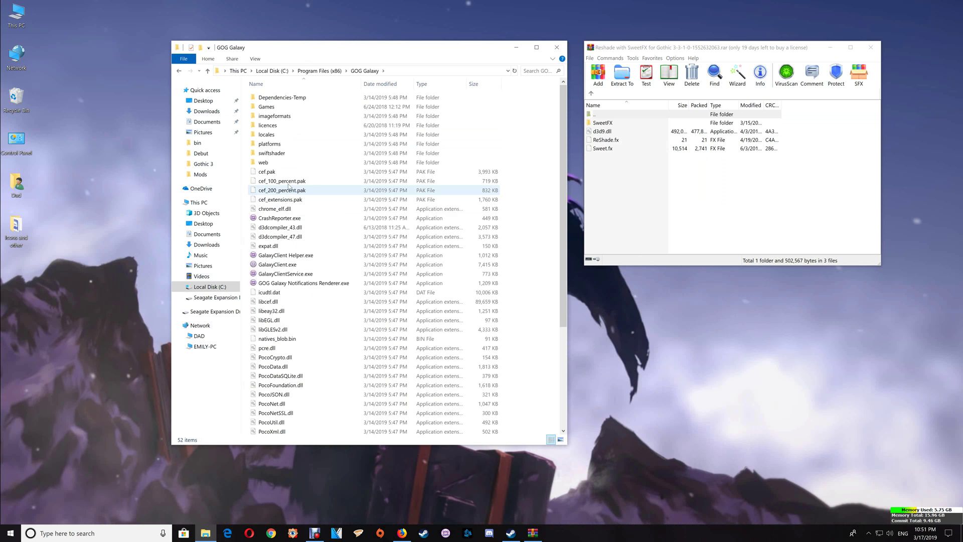
pyautogui.doubleClick(268, 107)
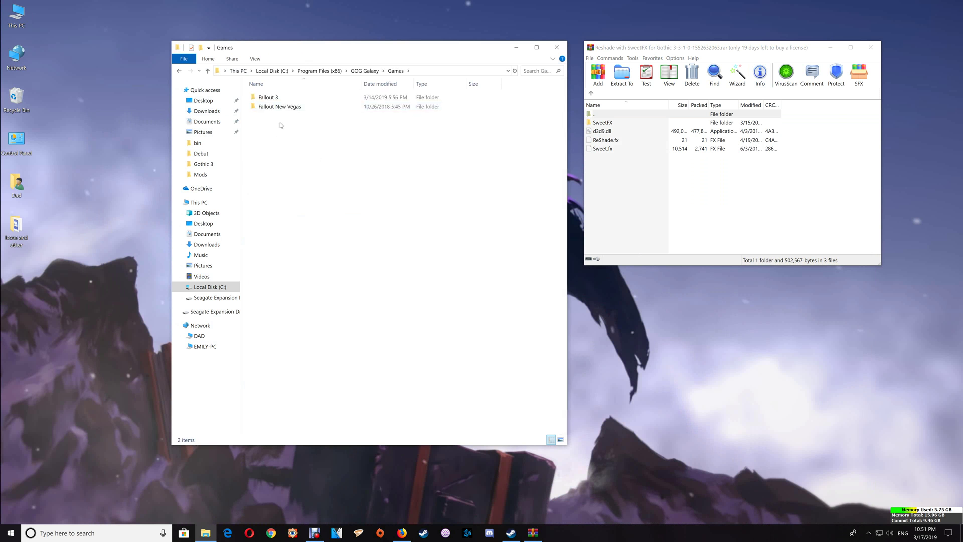
pyautogui.click(554, 50)
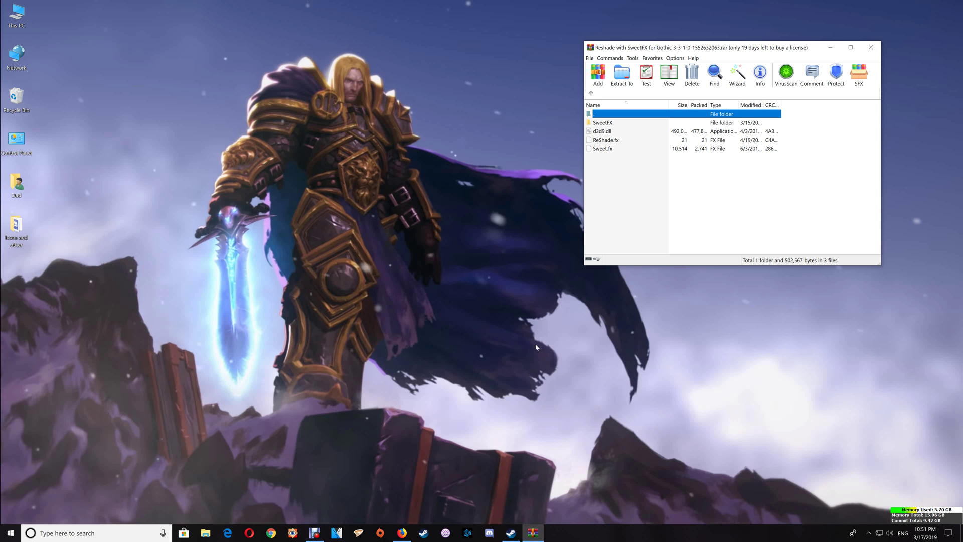
# - Switch to Steam and open Gothic 3's local installation folder from the game's properties
pyautogui.click(511, 531)
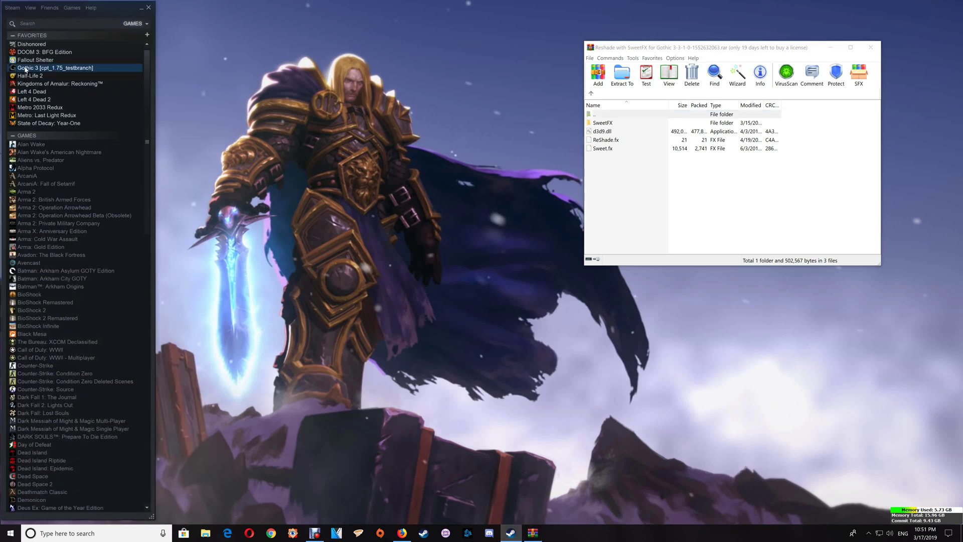
pyautogui.rightClick(61, 69)
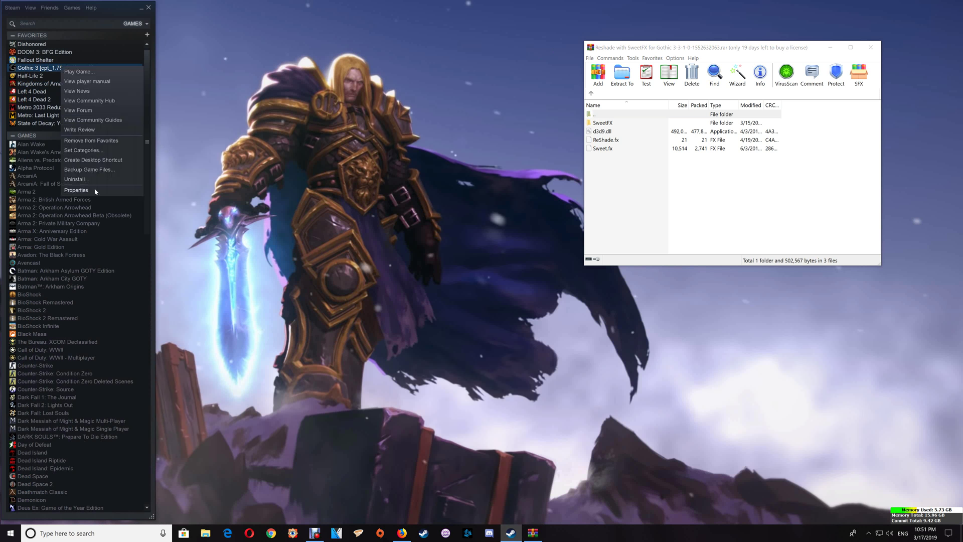
pyautogui.click(76, 190)
pyautogui.click(381, 115)
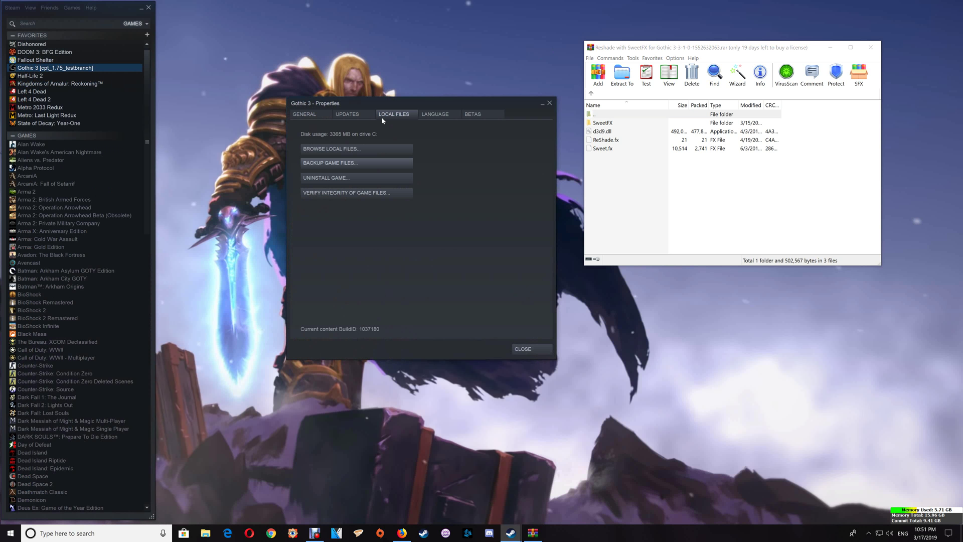
pyautogui.click(358, 149)
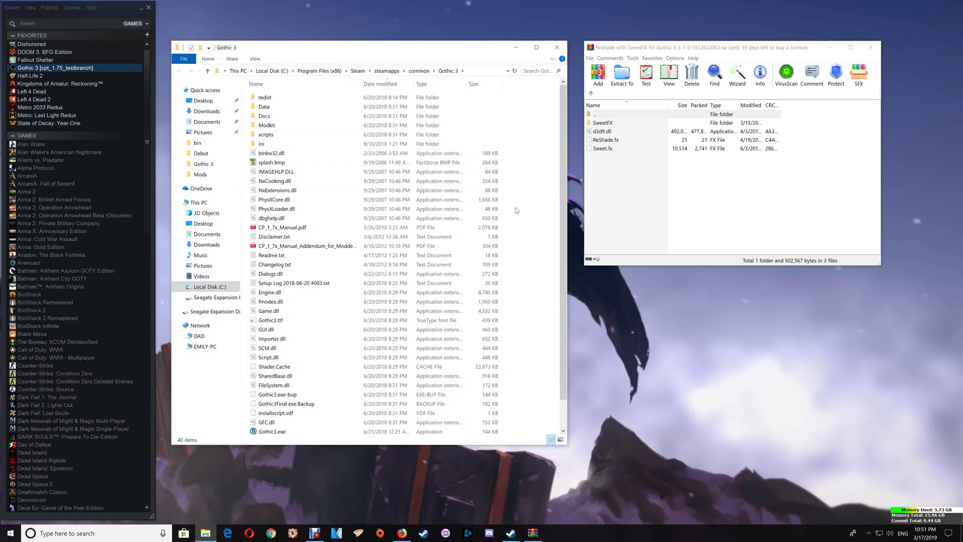
# - Extract the Reshade archive's contents into the Gothic 3 folder, then delete the extracted files and close the archive
pyautogui.moveTo(606, 160); pyautogui.dragTo(516, 174)
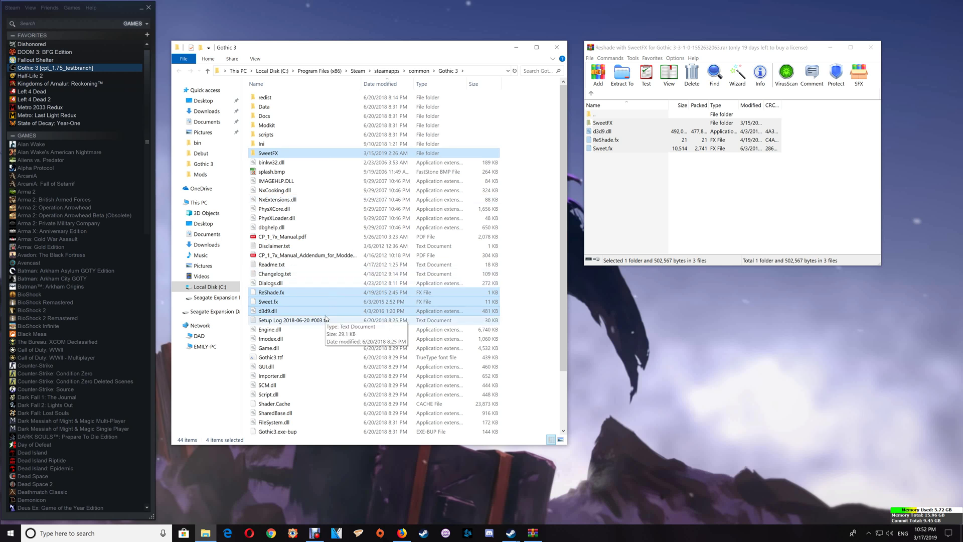
pyautogui.press('Delete')
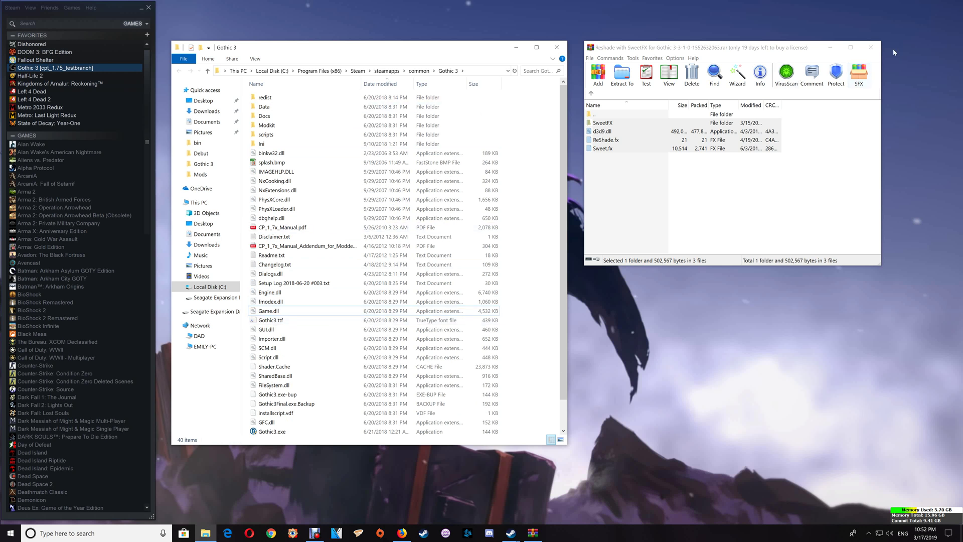
pyautogui.click(871, 47)
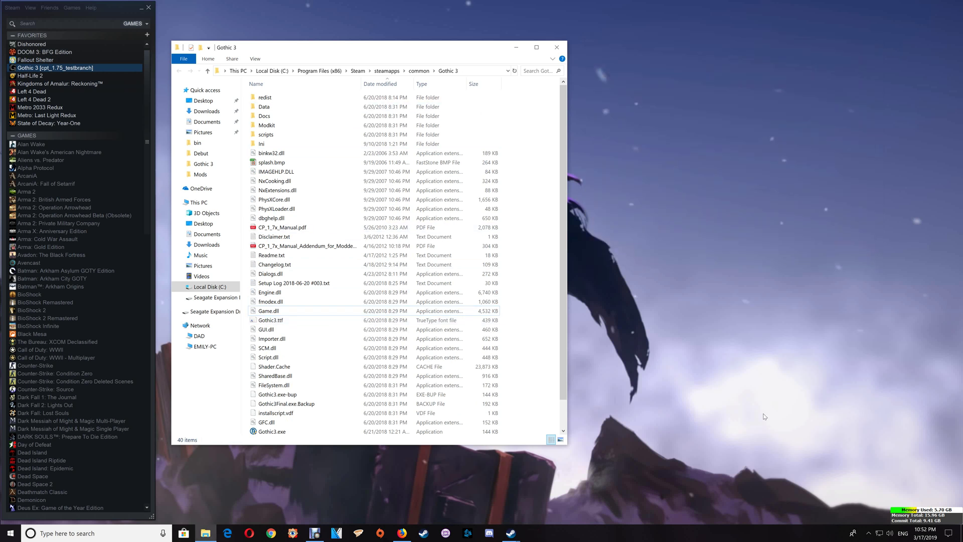
# - Open the downloaded Gothic 3 ENB and SweetFX-3-2-4.rar from Firefox and extract all its contents into the Gothic 3 folder
pyautogui.click(407, 535)
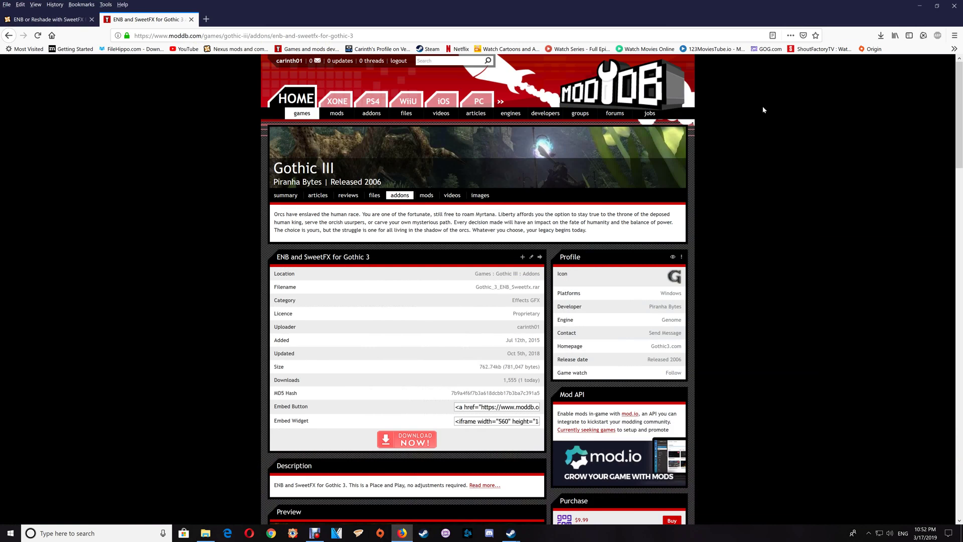
pyautogui.click(880, 35)
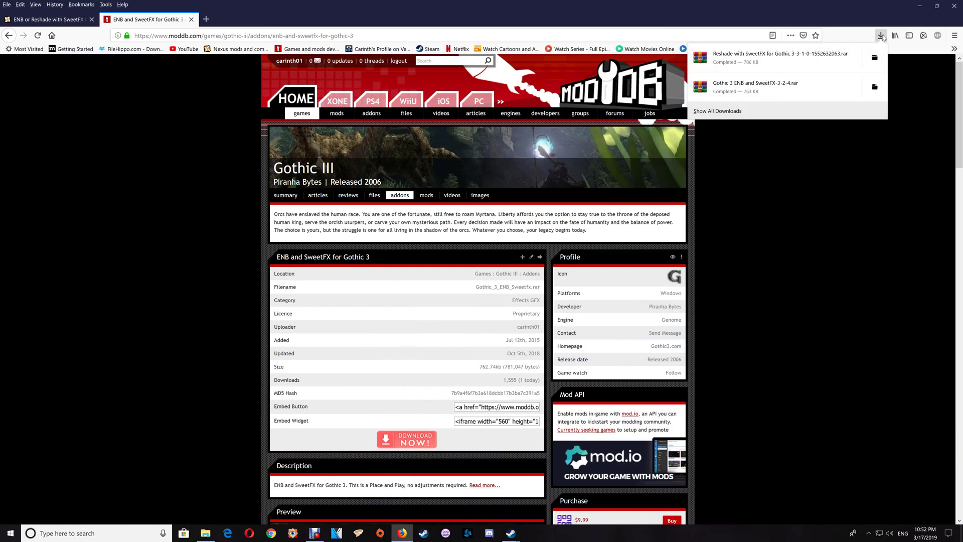
pyautogui.click(746, 86)
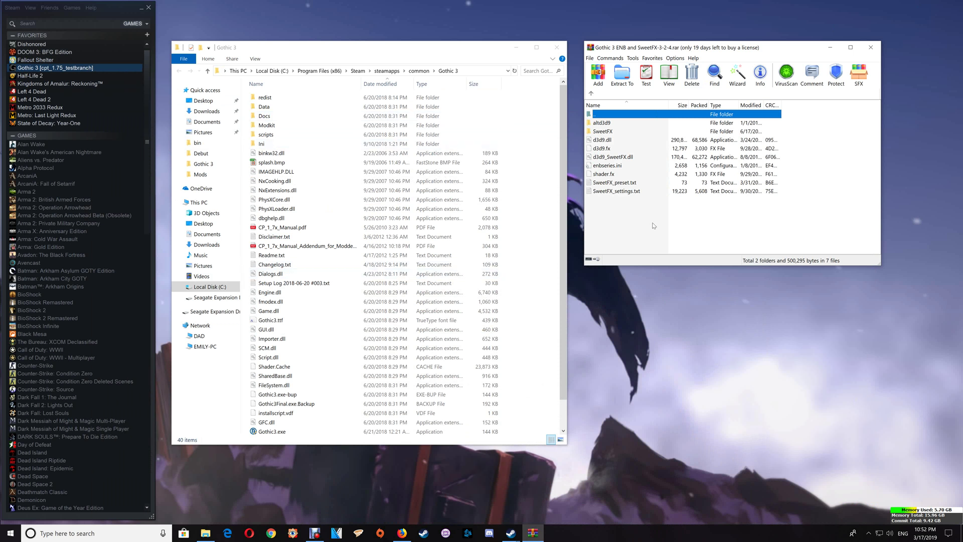
pyautogui.hotkey('ctrl', 'a')
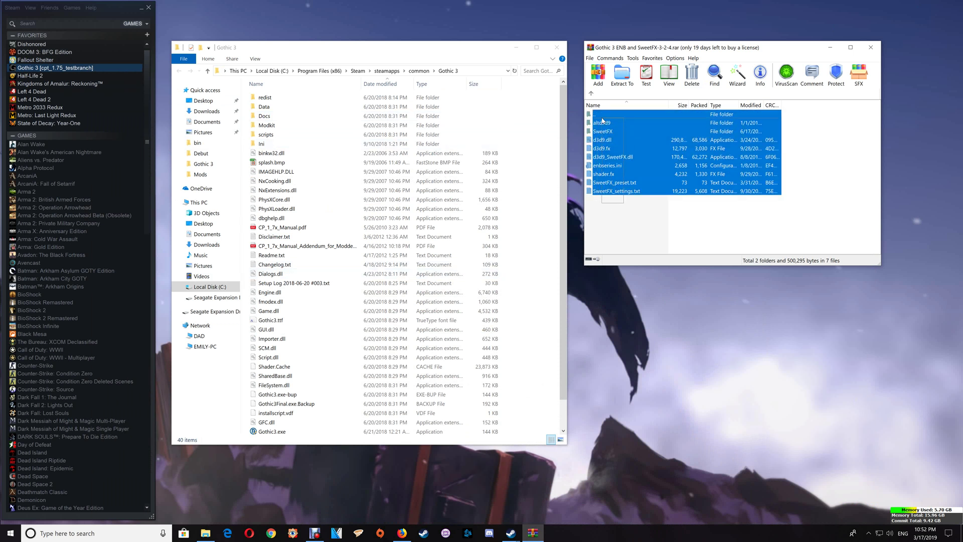
pyautogui.moveTo(623, 193); pyautogui.dragTo(530, 176)
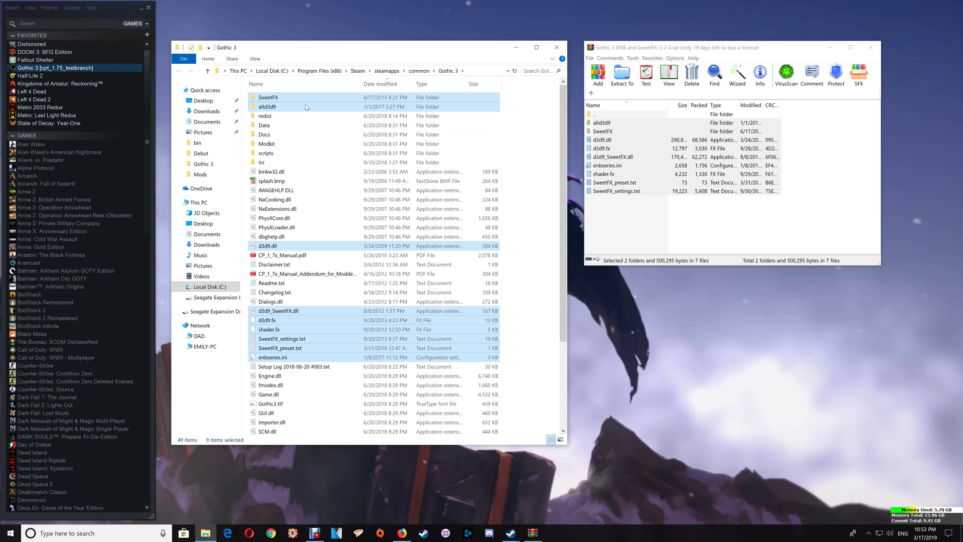
# - Copy d3d9.dll from the blackmesa folder inside Gothic 3's altd3d9 folder
pyautogui.click(306, 107)
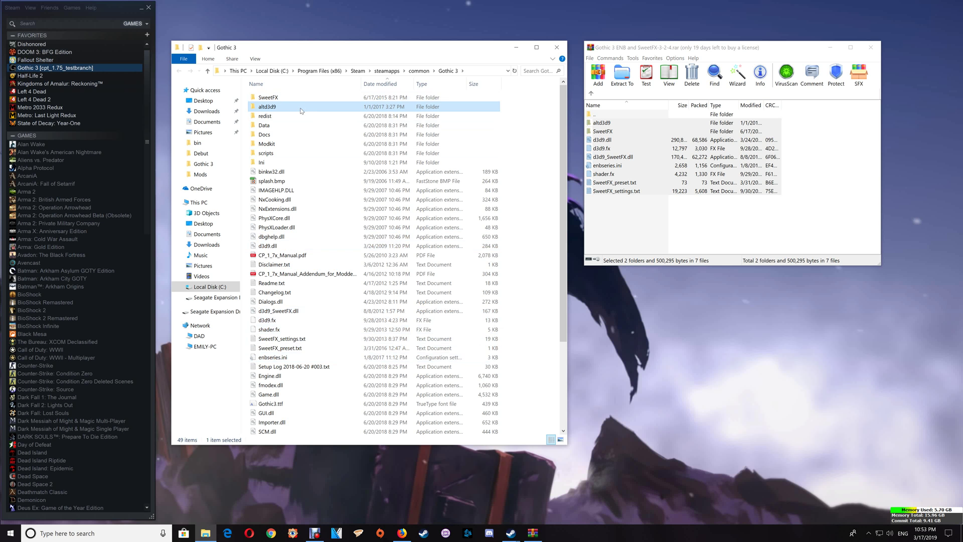
pyautogui.doubleClick(301, 109)
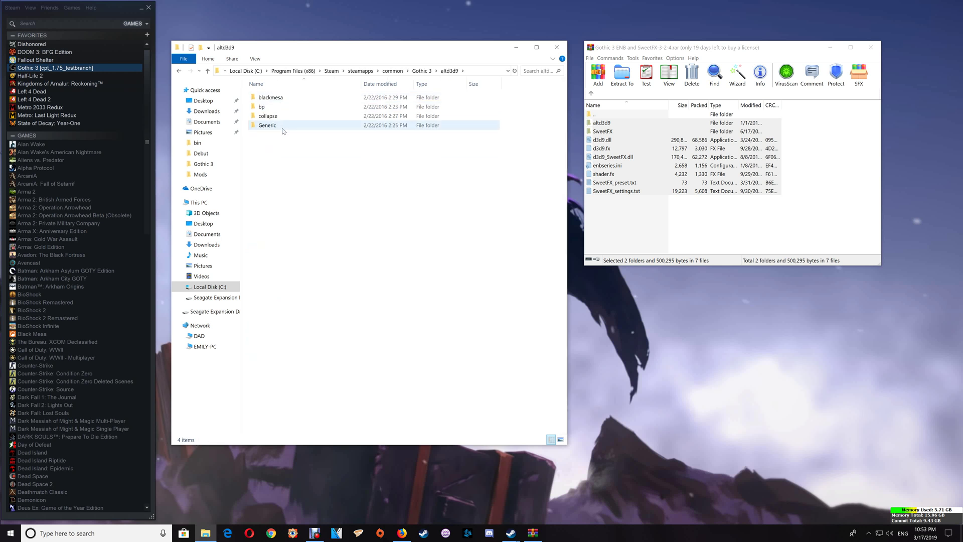
pyautogui.doubleClick(288, 100)
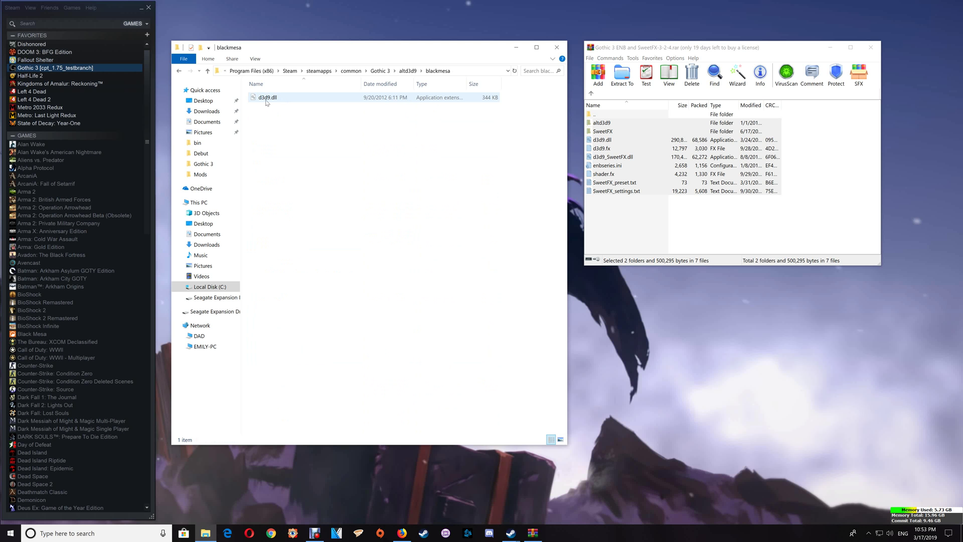
pyautogui.moveTo(261, 100)
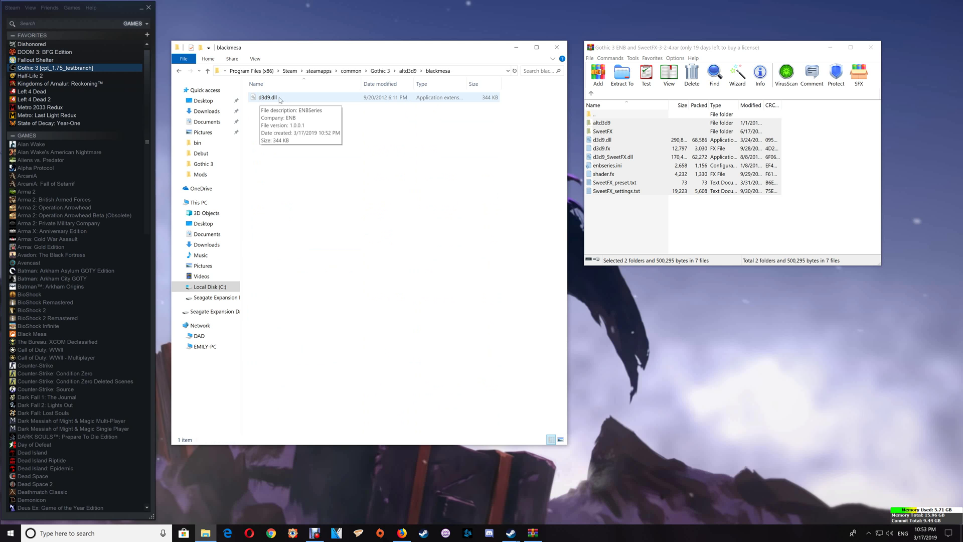
pyautogui.click(272, 101)
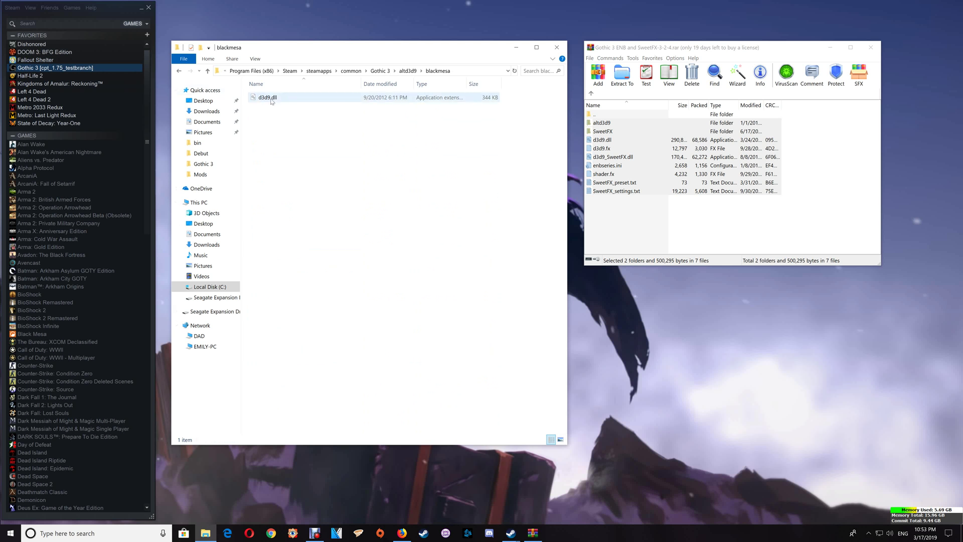
pyautogui.rightClick(271, 102)
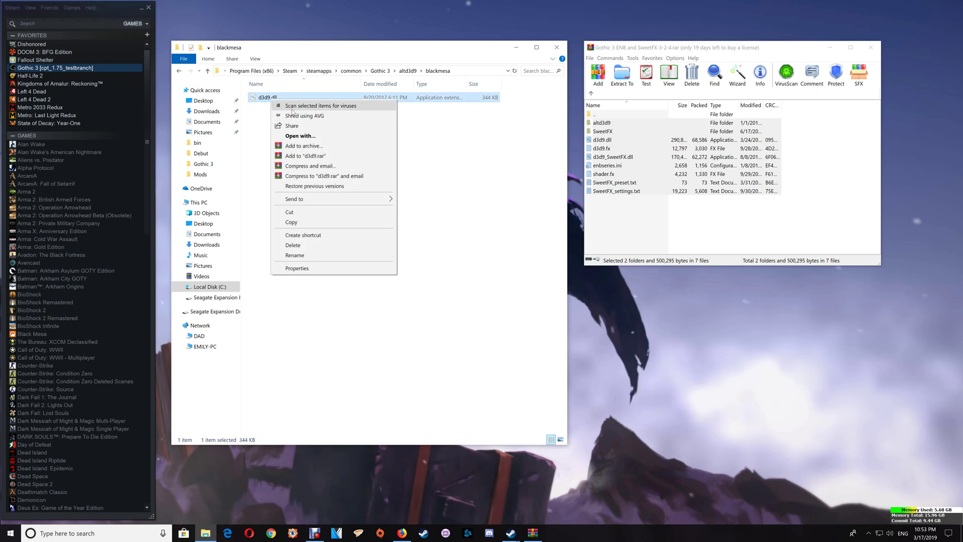
pyautogui.click(305, 220)
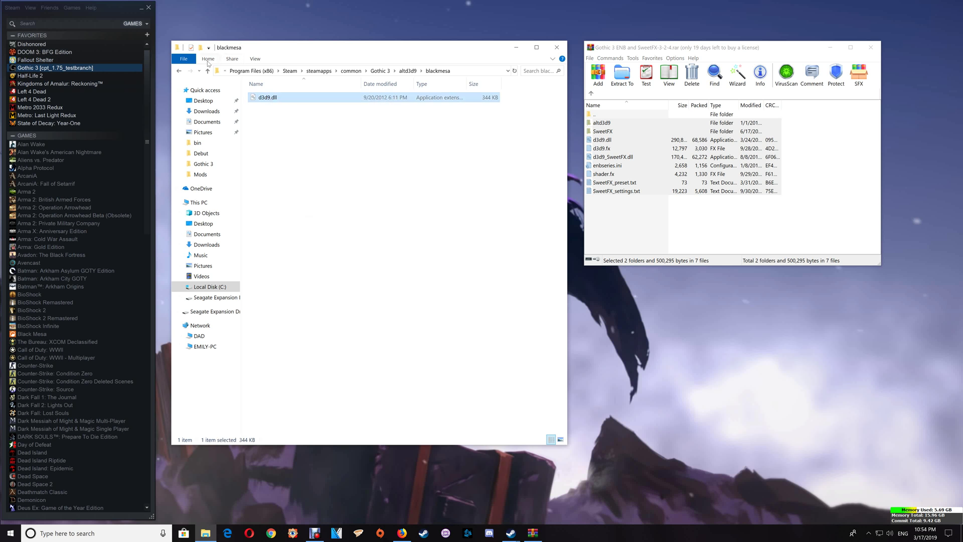
# - Replace d3d9.dll in the Gothic 3 folder with the copied version, then check the alternatives in the altd3d9 folder
pyautogui.click(180, 71)
pyautogui.click(180, 71)
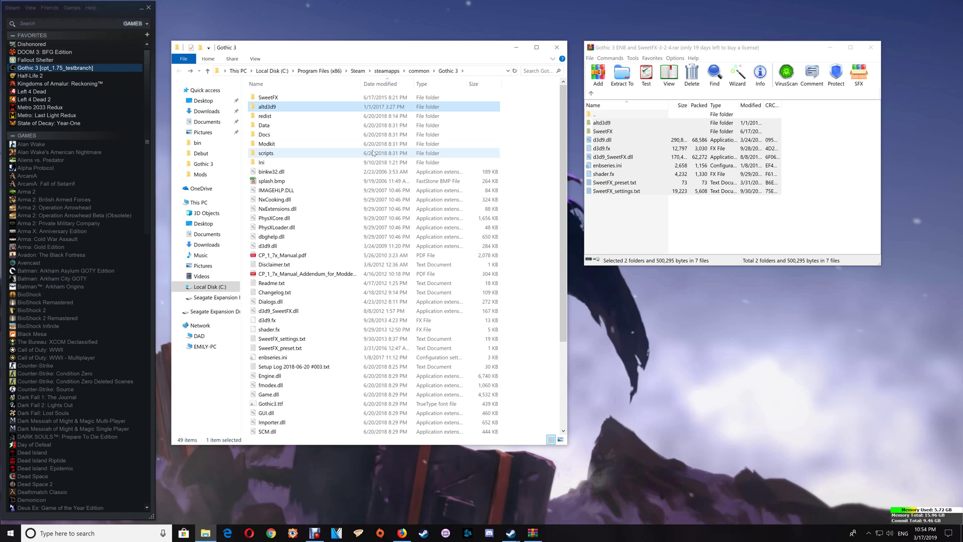
pyautogui.rightClick(523, 187)
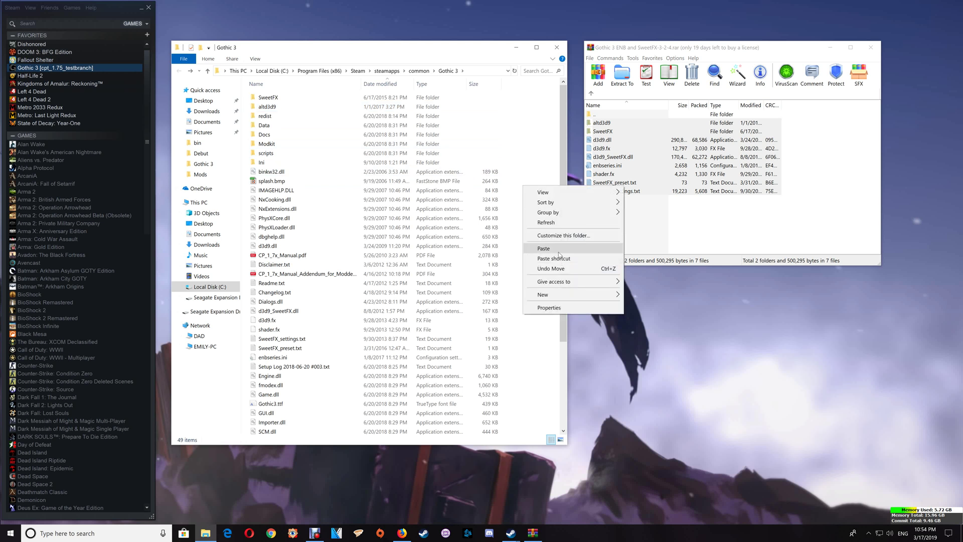
pyautogui.click(543, 248)
pyautogui.click(484, 249)
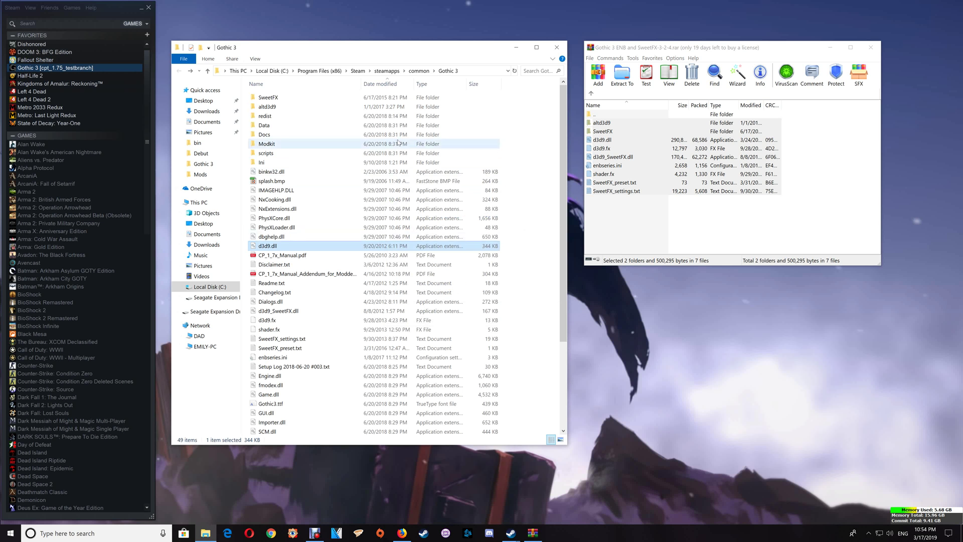
pyautogui.doubleClick(327, 110)
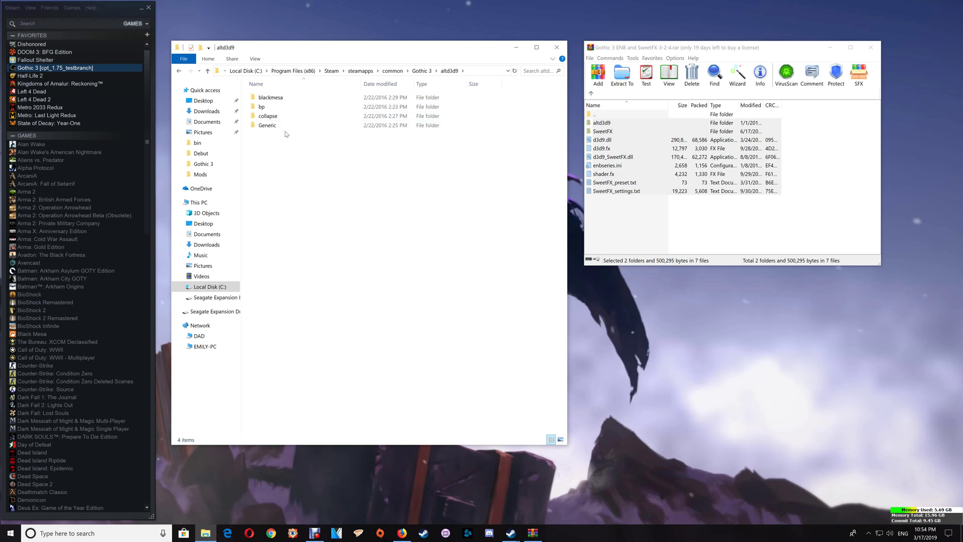
pyautogui.click(181, 74)
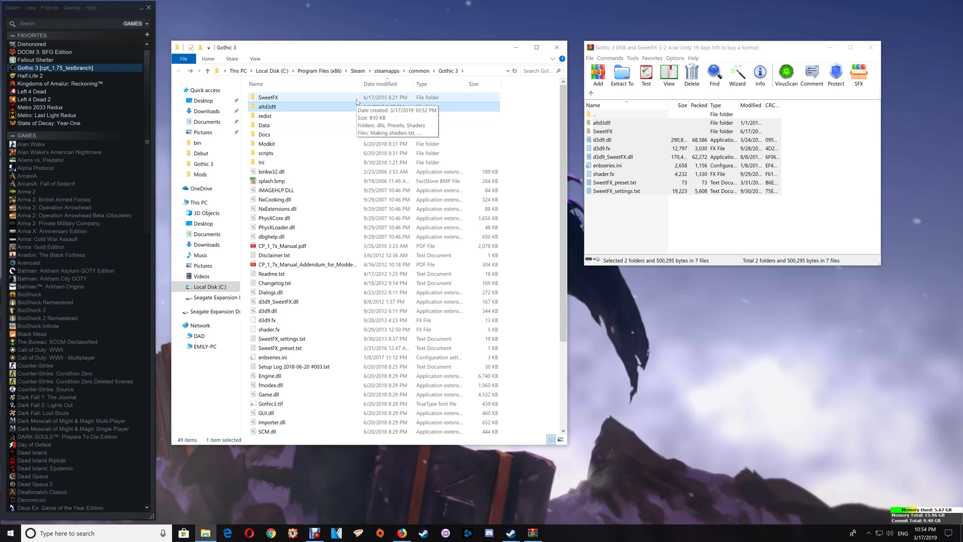
# - Delete the SweetFX and ENB files and folders from the Gothic 3 folder, then extract the archive's contents there again
pyautogui.click(299, 96)
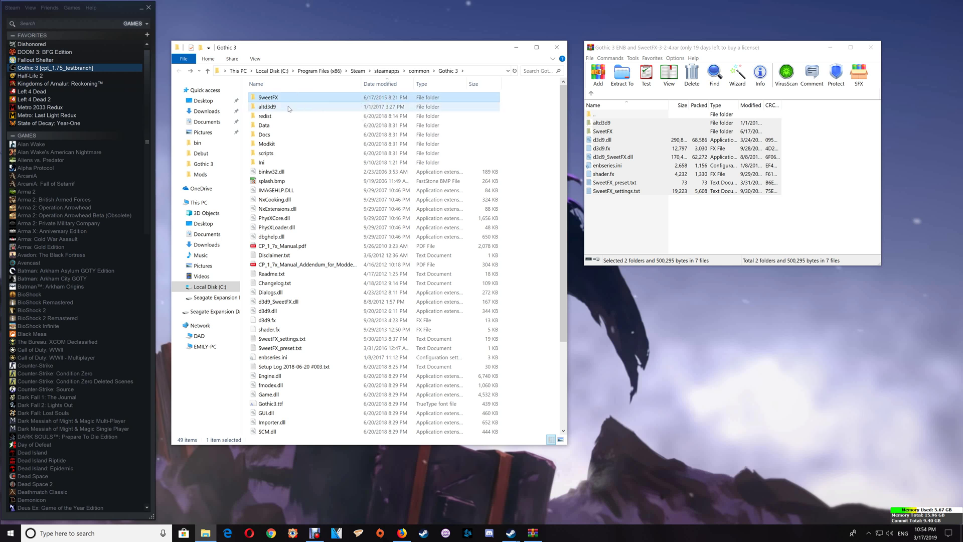
pyautogui.keyDown('ctrl'); pyautogui.click(280, 107); pyautogui.keyUp('ctrl')
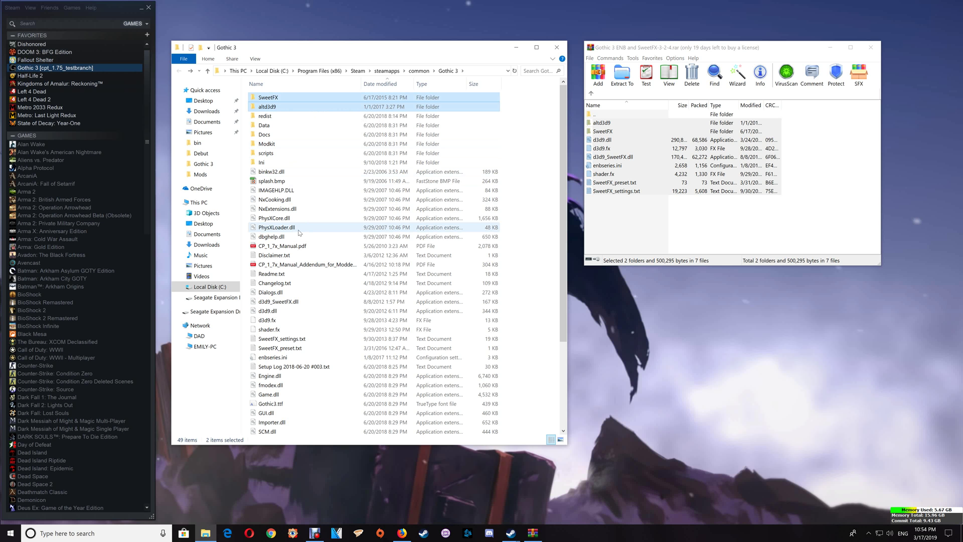
pyautogui.keyDown('ctrl'); pyautogui.click(279, 302); pyautogui.keyUp('ctrl')
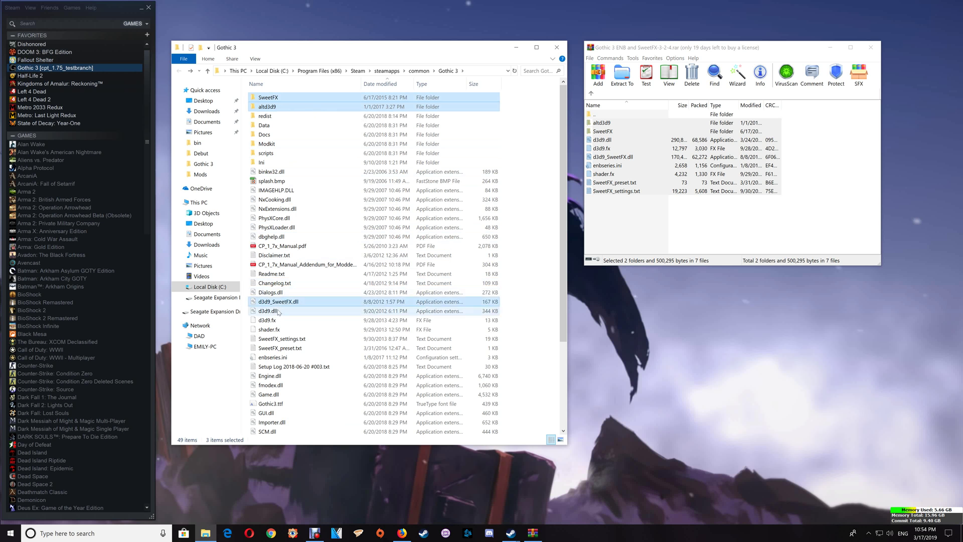
pyautogui.keyDown('ctrl'); pyautogui.click(271, 311); pyautogui.keyUp('ctrl')
pyautogui.keyDown('ctrl'); pyautogui.click(270, 320); pyautogui.keyUp('ctrl')
pyautogui.keyDown('ctrl'); pyautogui.click(271, 329); pyautogui.keyUp('ctrl')
pyautogui.keyDown('ctrl'); pyautogui.click(276, 339); pyautogui.keyUp('ctrl')
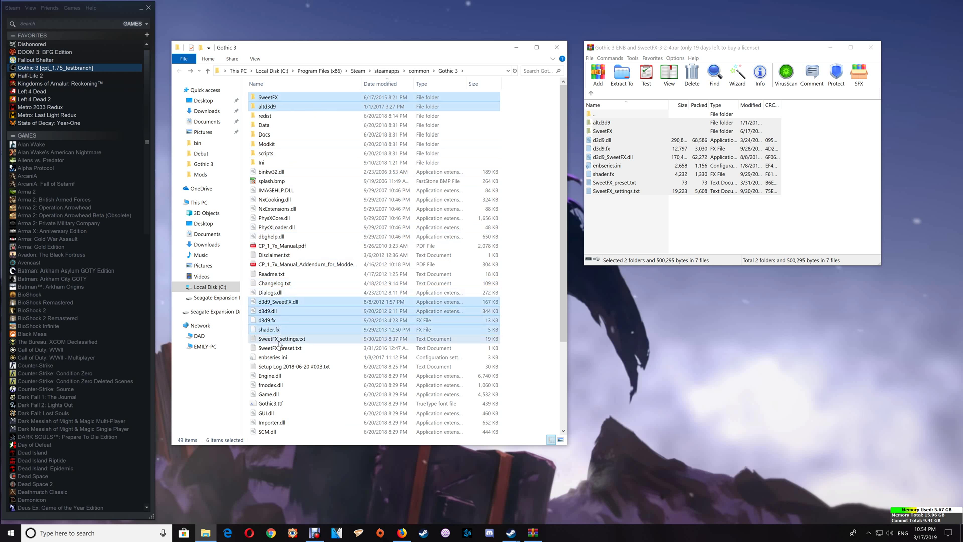
pyautogui.keyDown('ctrl'); pyautogui.click(279, 349); pyautogui.keyUp('ctrl')
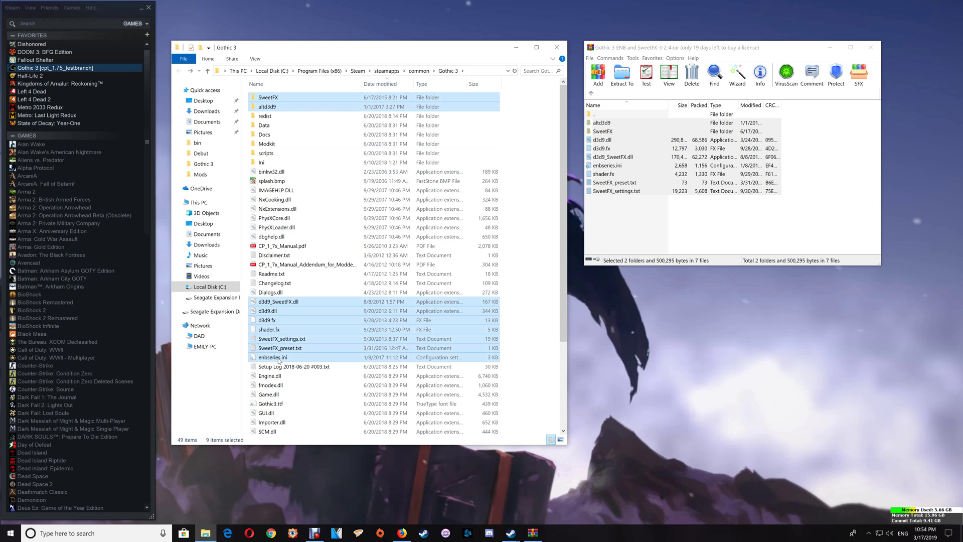
pyautogui.press('Delete')
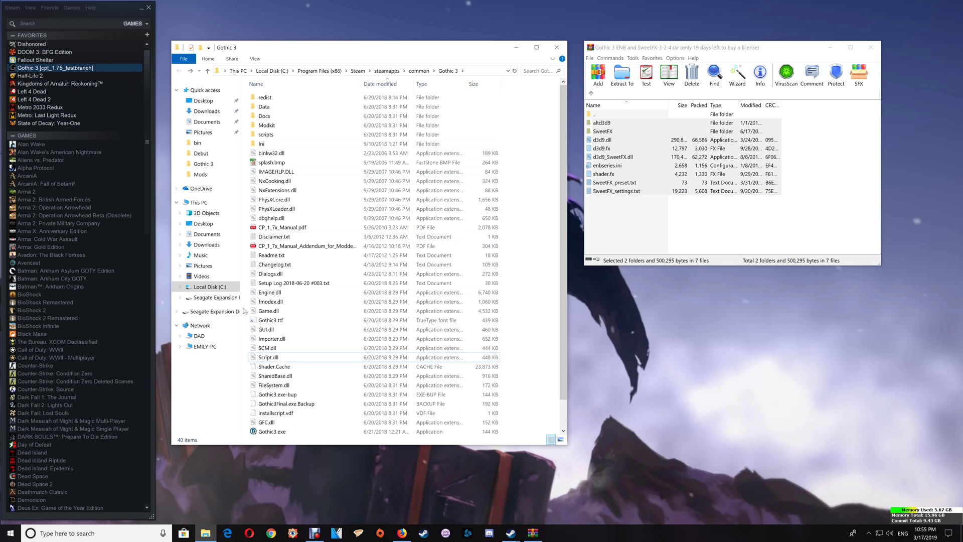
pyautogui.moveTo(603, 126); pyautogui.dragTo(707, 219)
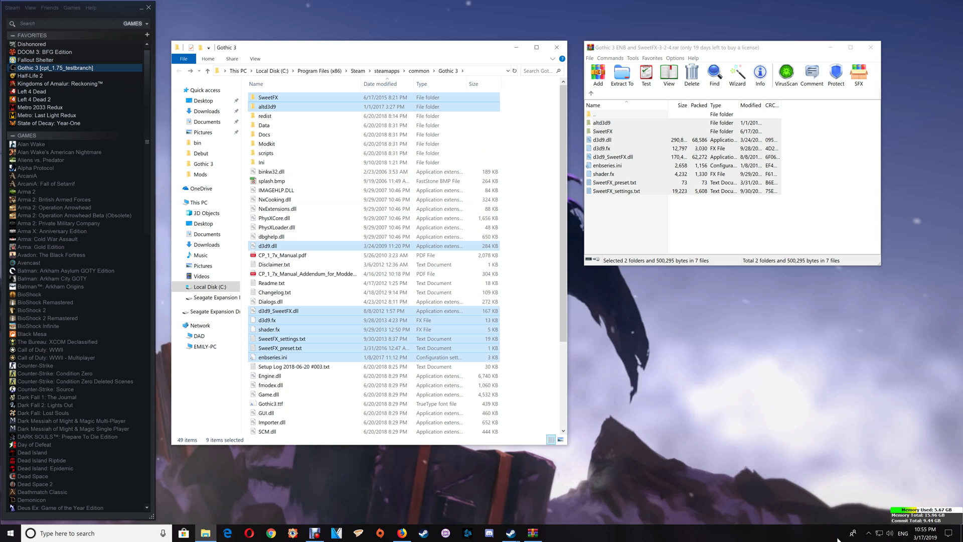
# - Start the CleanMem Settings Wizard and advance to the Only List of processes in step 3, keeping the existing settings
pyautogui.click(867, 534)
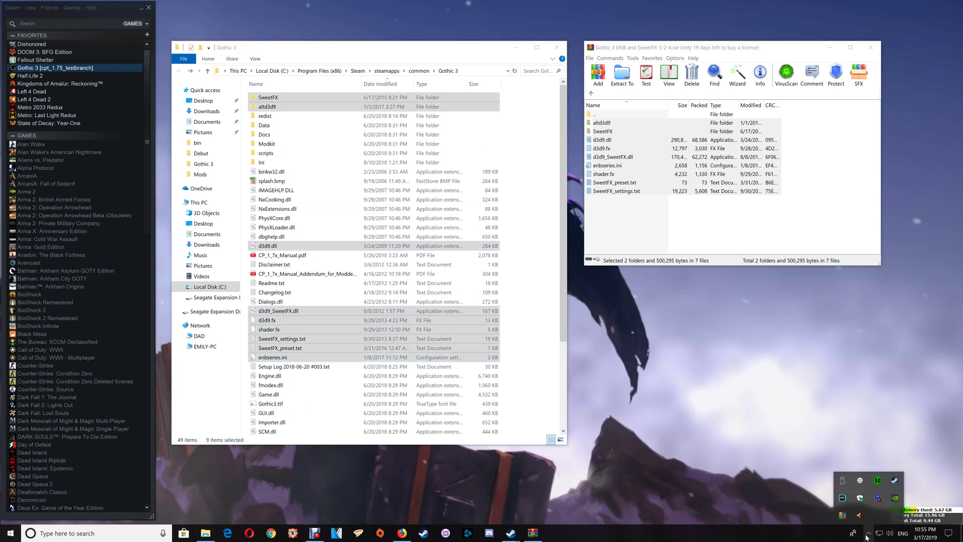
pyautogui.rightClick(877, 479)
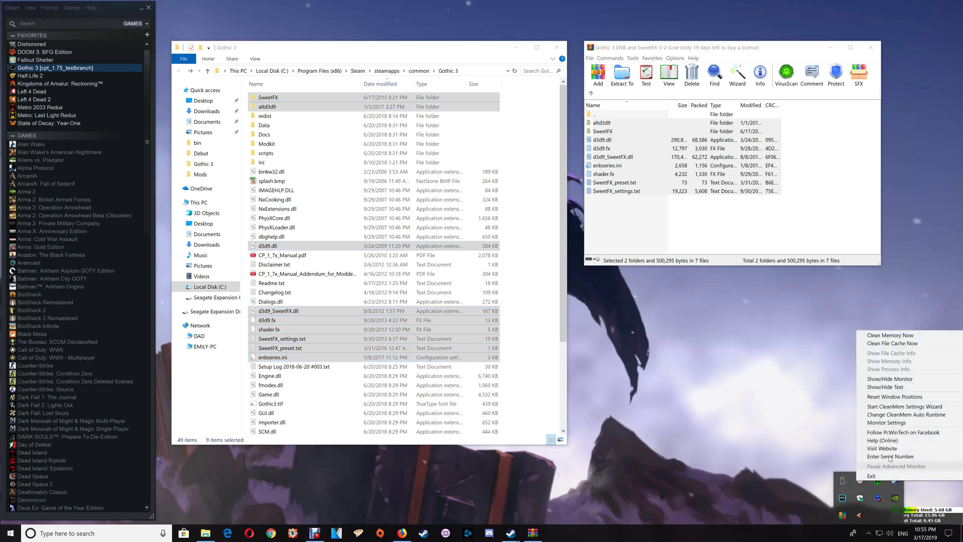
pyautogui.click(881, 408)
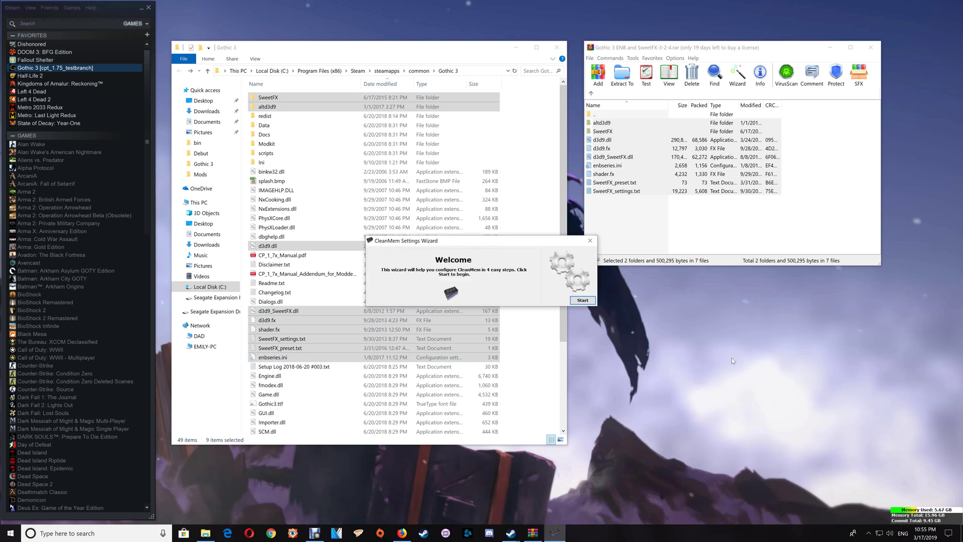
pyautogui.click(582, 299)
pyautogui.click(582, 300)
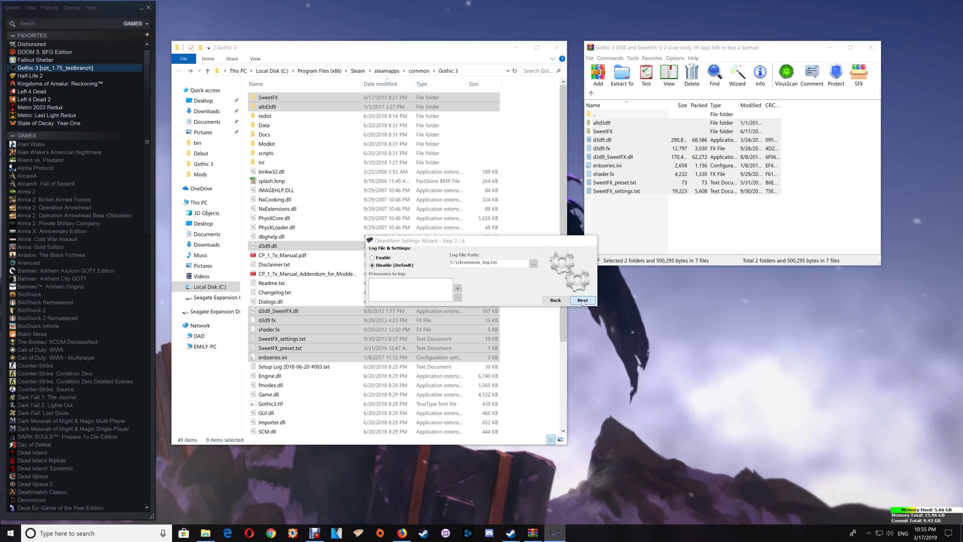
pyautogui.click(582, 299)
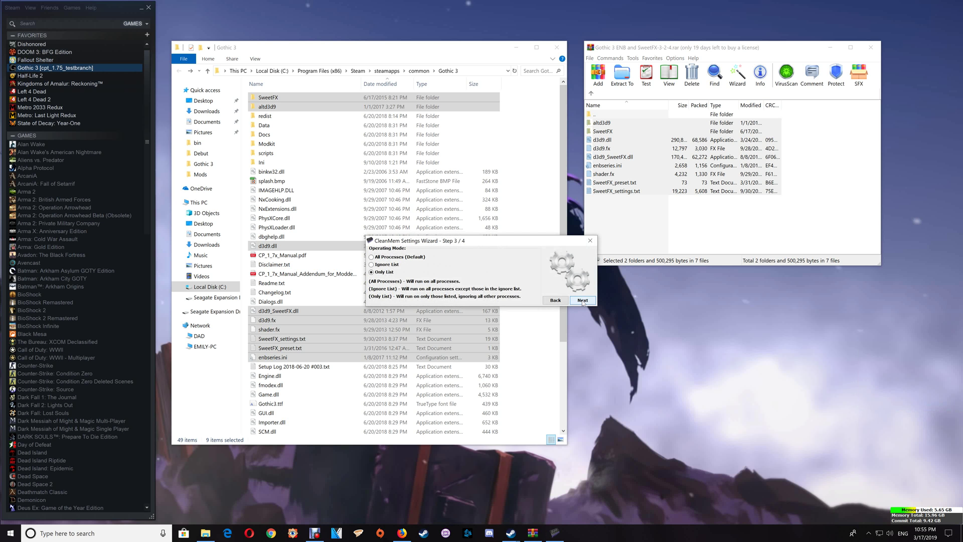
pyautogui.click(582, 299)
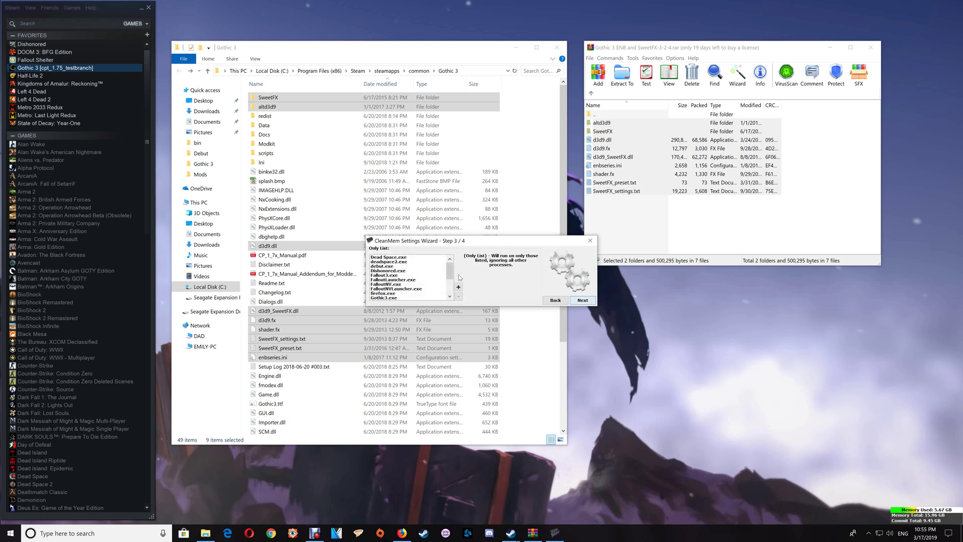
# - Copy the file name Gothic3.exe from the Gothic 3 folder and add it as a process to CleanMem's Only List
pyautogui.click(513, 375)
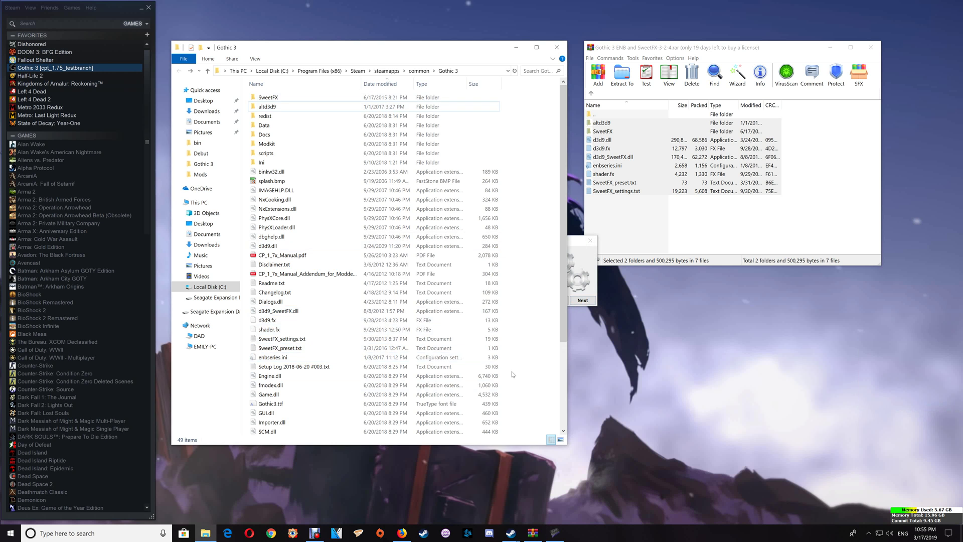
pyautogui.scroll(-4, 377, 352)
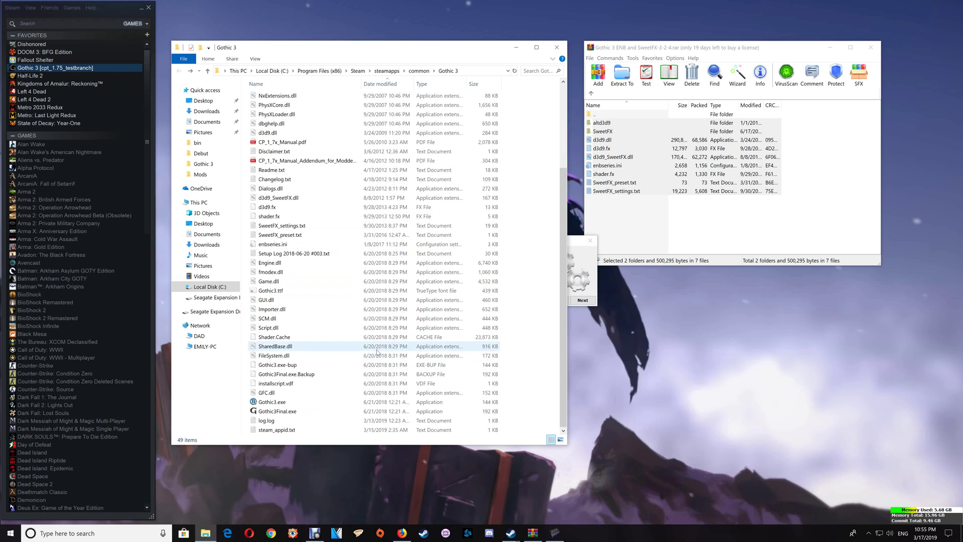
pyautogui.click(276, 403)
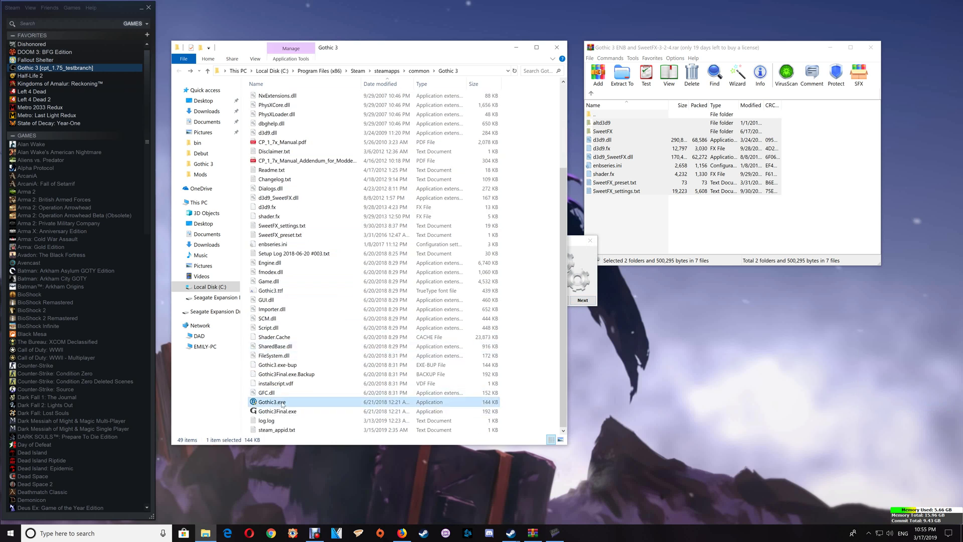
pyautogui.click(283, 404)
pyautogui.rightClick(271, 402)
pyautogui.click(296, 424)
pyautogui.click(588, 272)
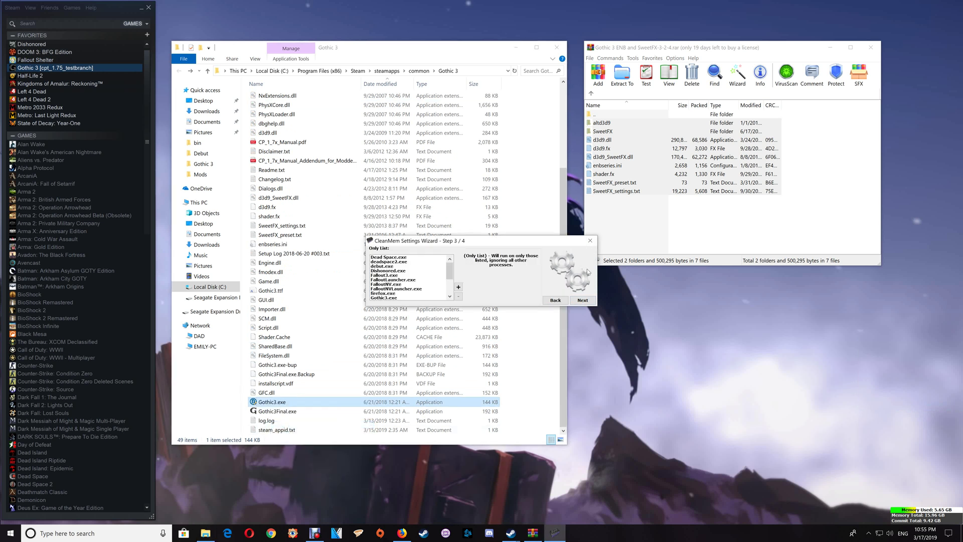
pyautogui.click(458, 287)
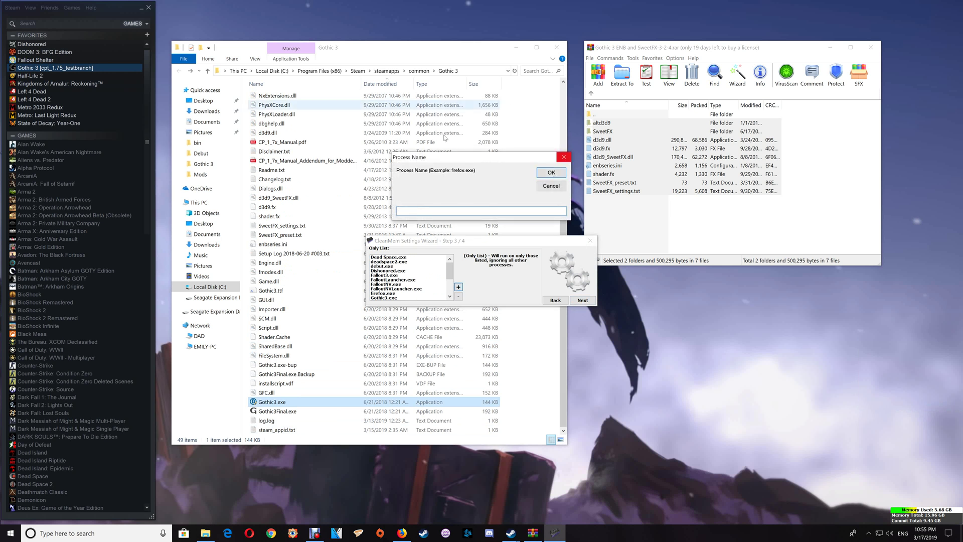
pyautogui.rightClick(413, 211)
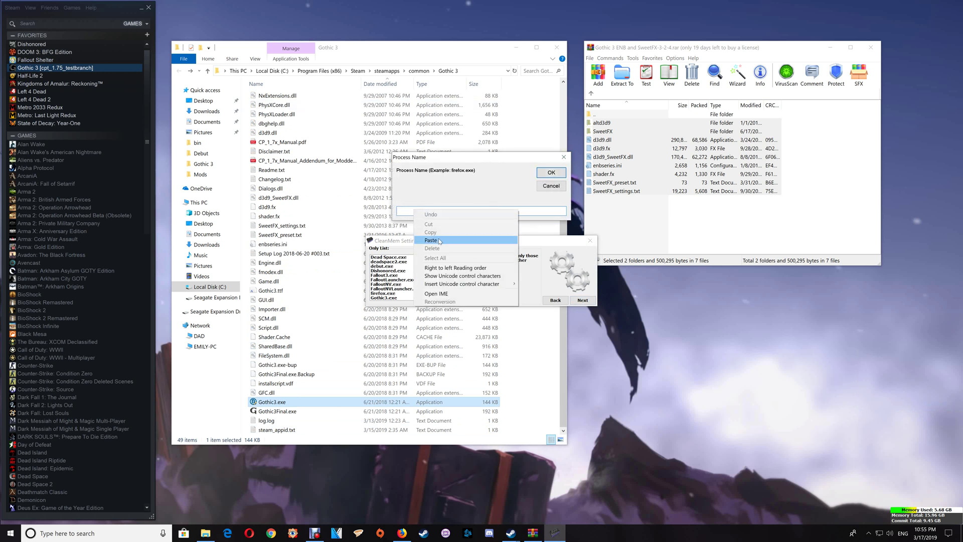
pyautogui.click(436, 240)
pyautogui.click(551, 173)
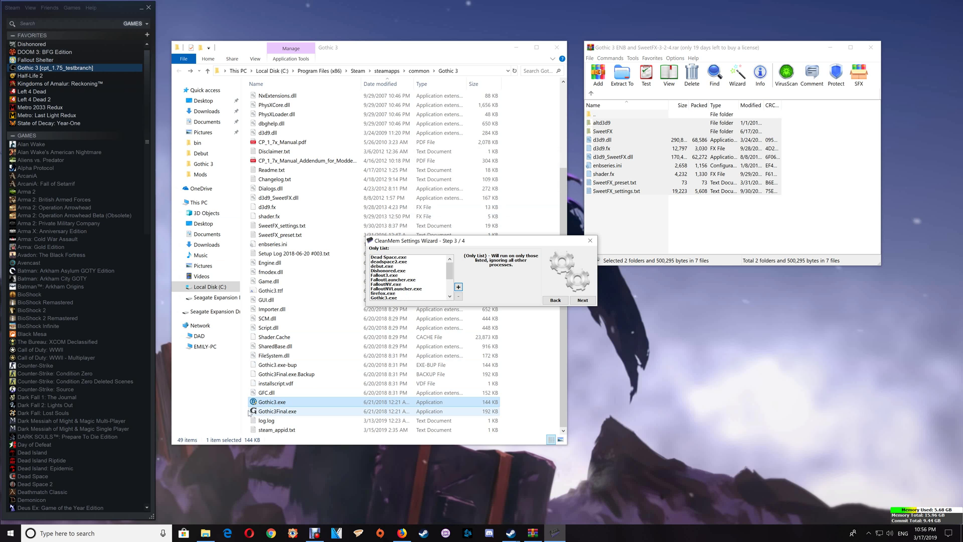
# - Copy the file name Gothic3Final.exe from the Gothic 3 folder and add it as a process to CleanMem's Only List
pyautogui.click(281, 412)
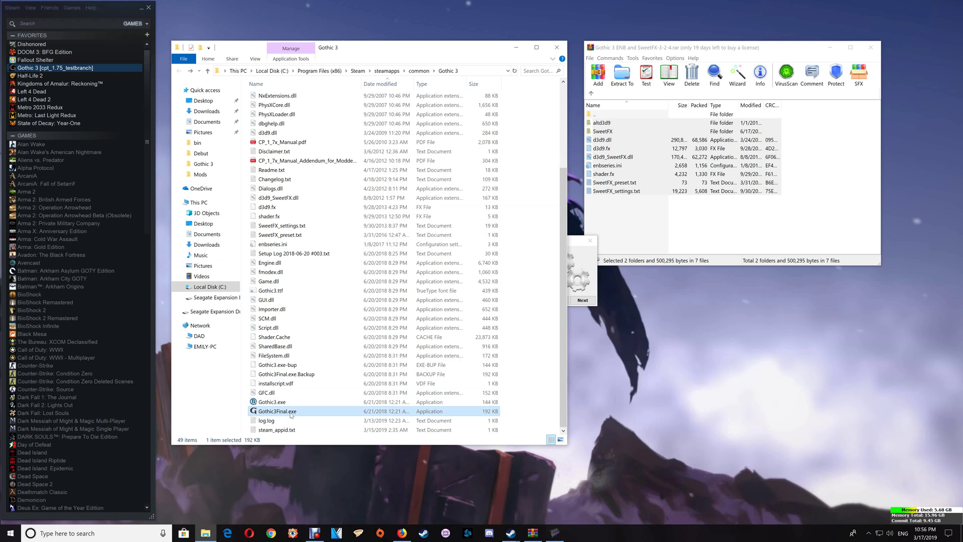
pyautogui.click(290, 414)
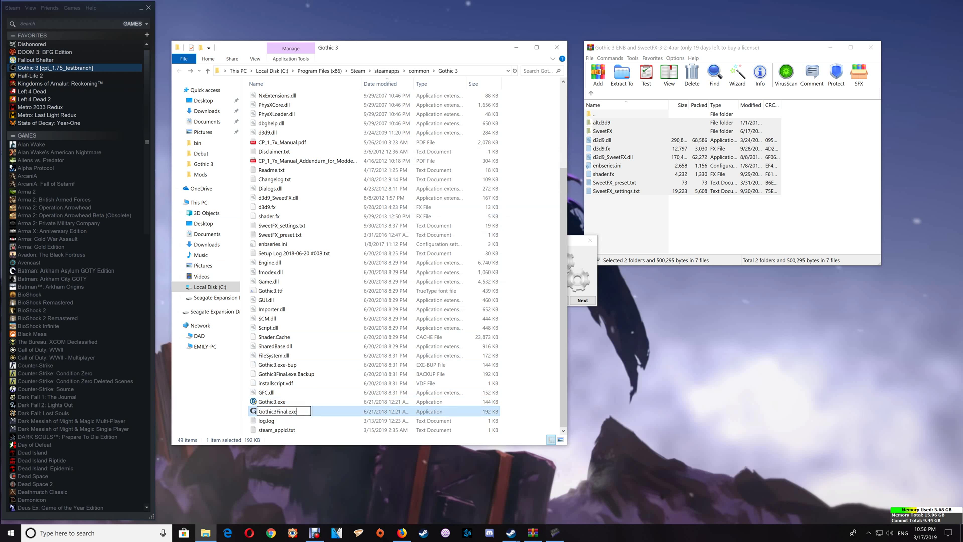
pyautogui.rightClick(281, 411)
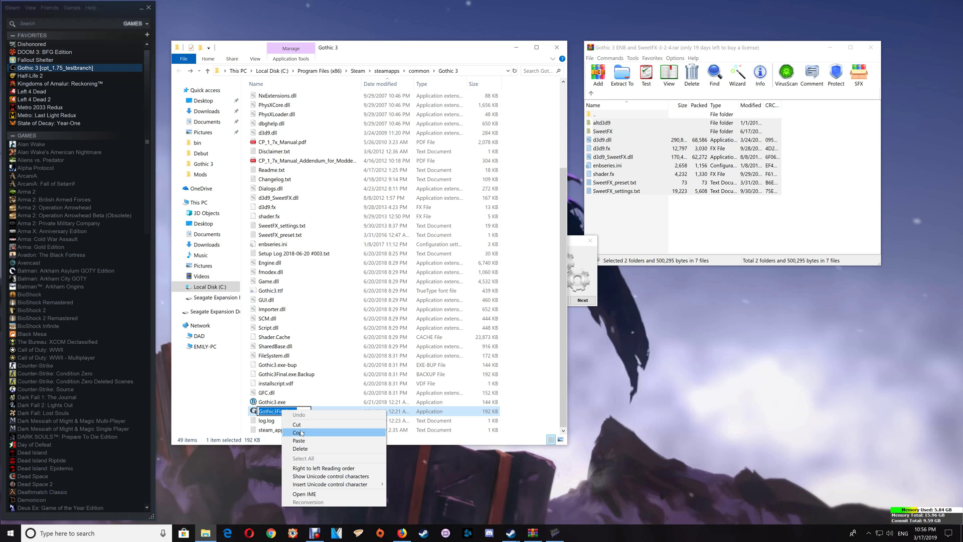
pyautogui.click(301, 432)
pyautogui.click(580, 266)
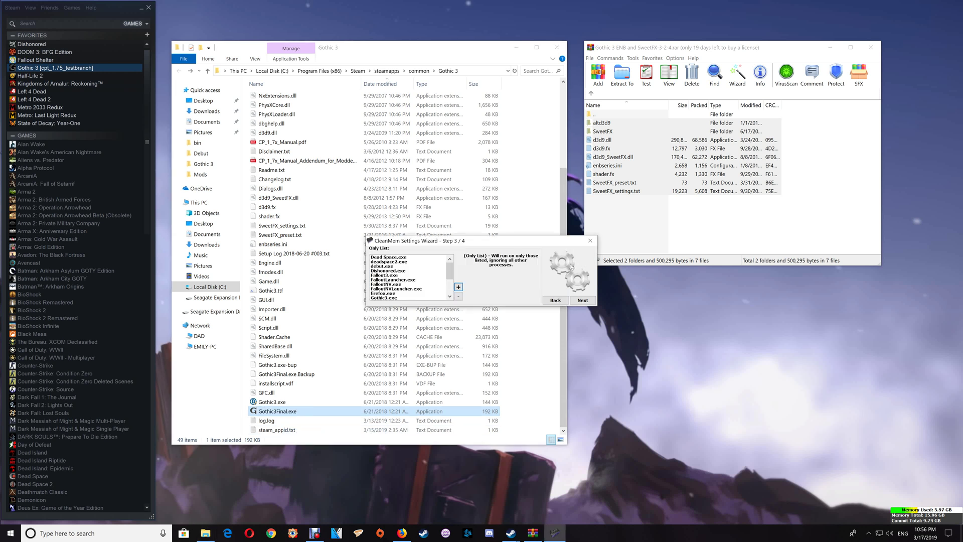
pyautogui.click(458, 286)
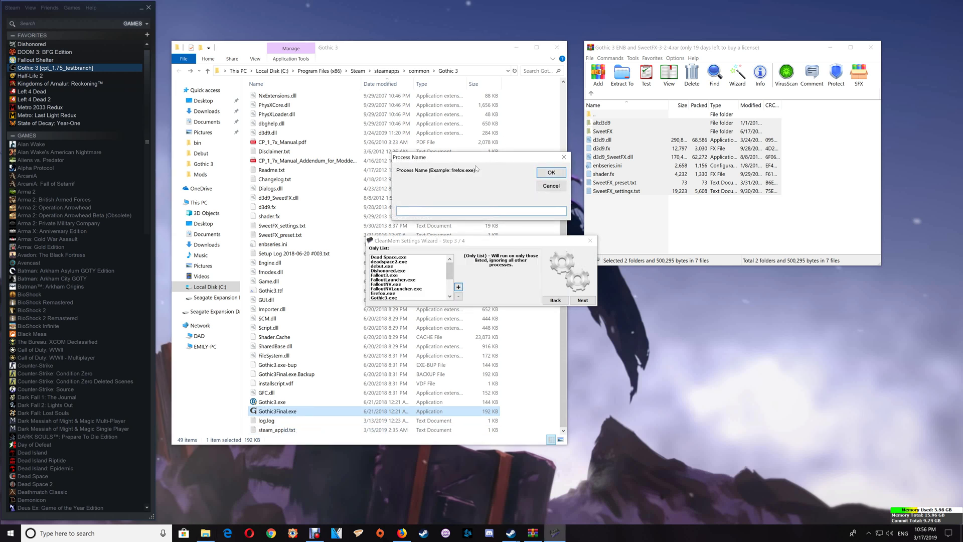
pyautogui.rightClick(442, 211)
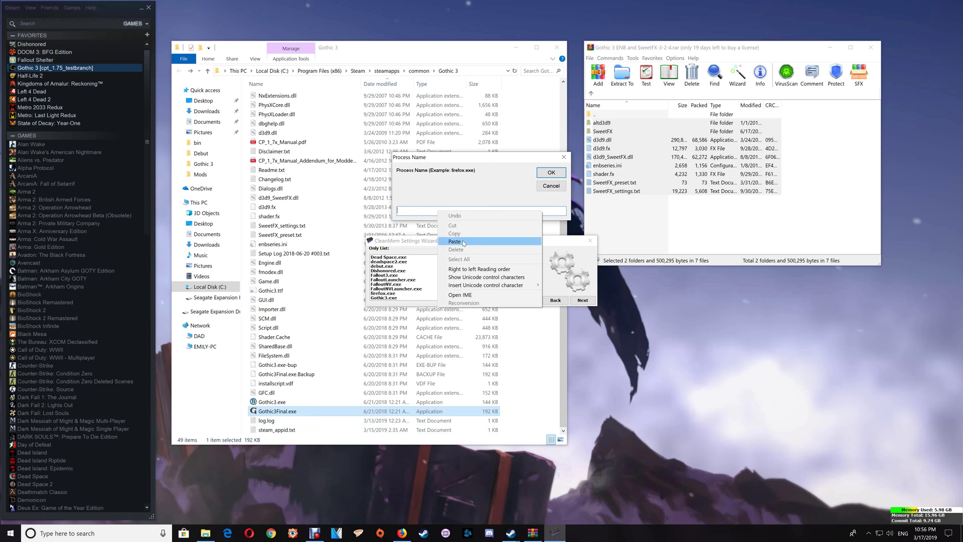
pyautogui.click(454, 241)
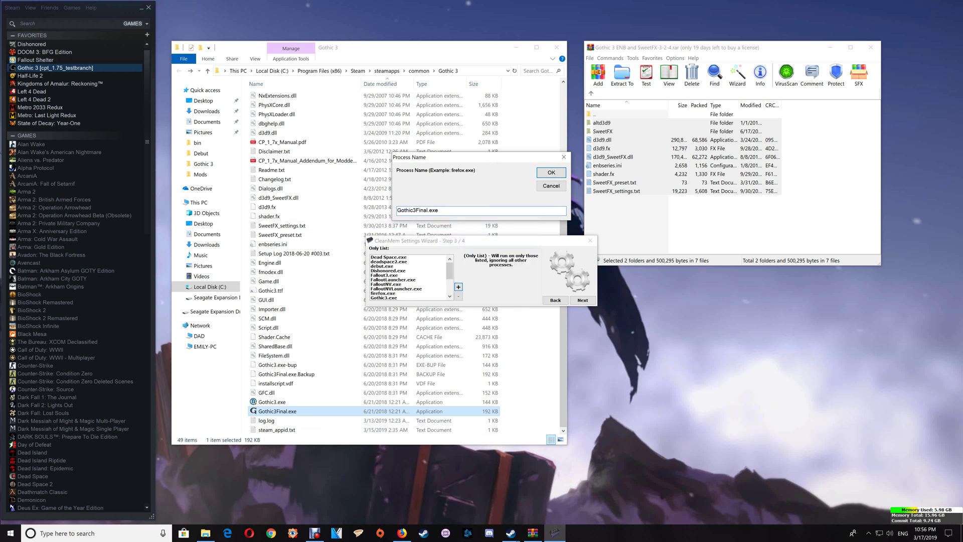
pyautogui.click(551, 172)
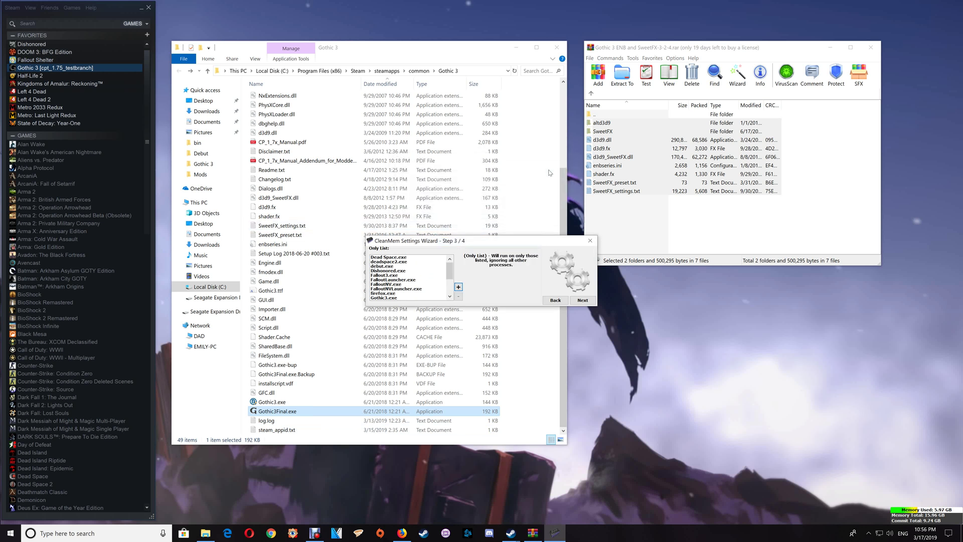
# - Check the Only List entries and finish the wizard to save all CleanMem settings
pyautogui.scroll(-1, 414, 278)
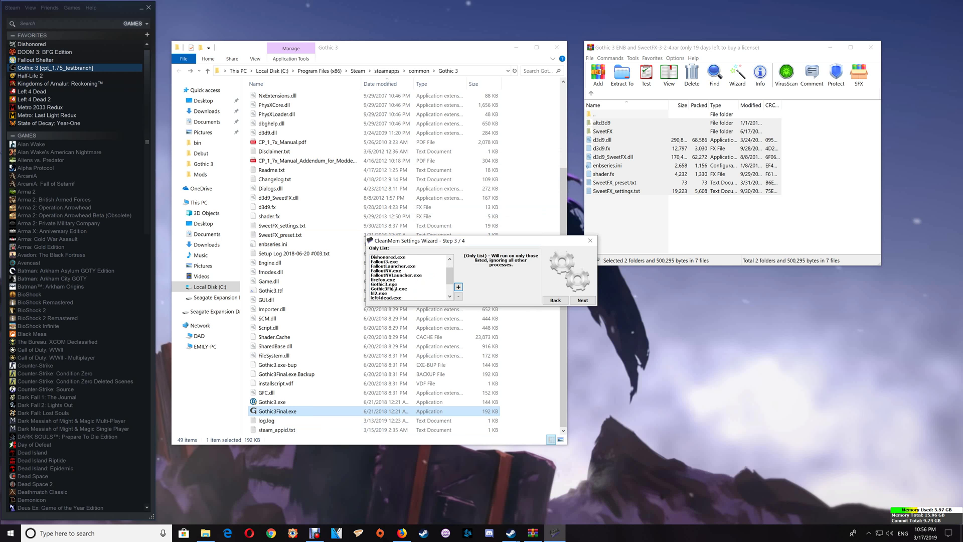
pyautogui.click(579, 301)
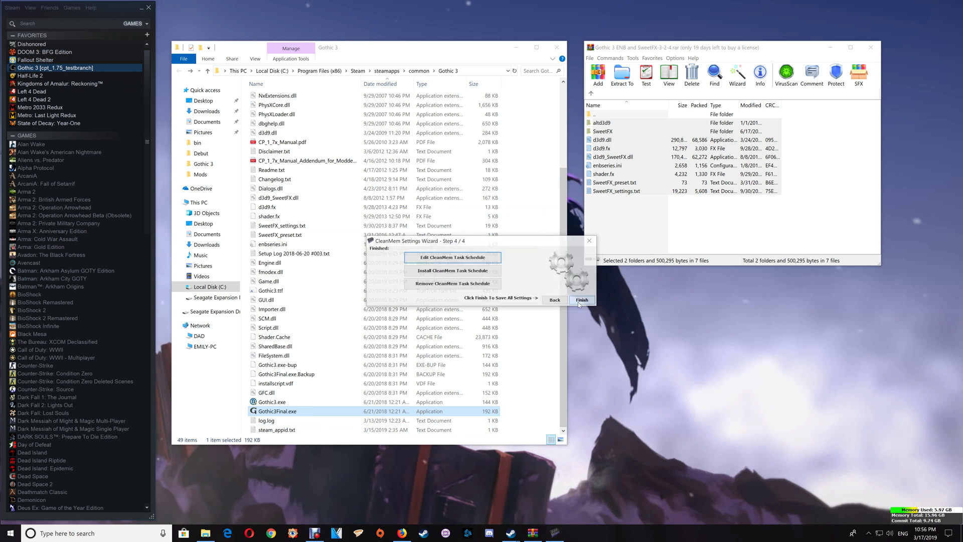
pyautogui.click(582, 300)
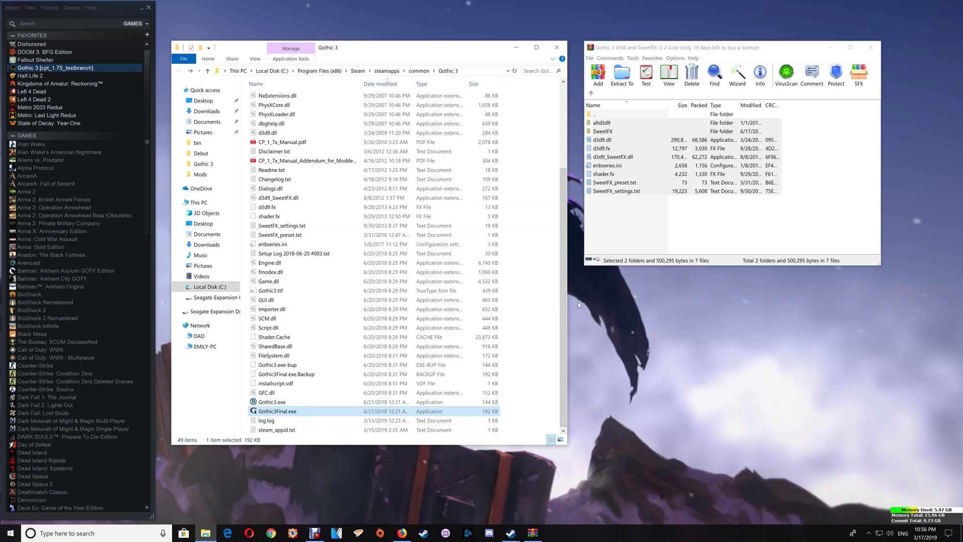